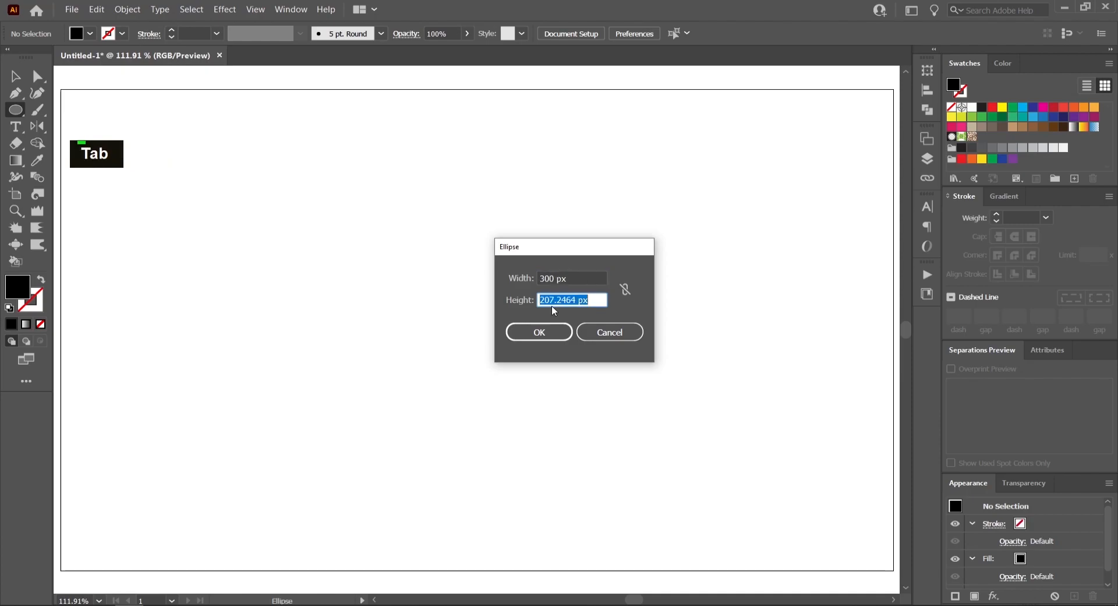
Step: Create a 300 x 300 px circle and centre it horizontally and vertically on the artboard
text(00)
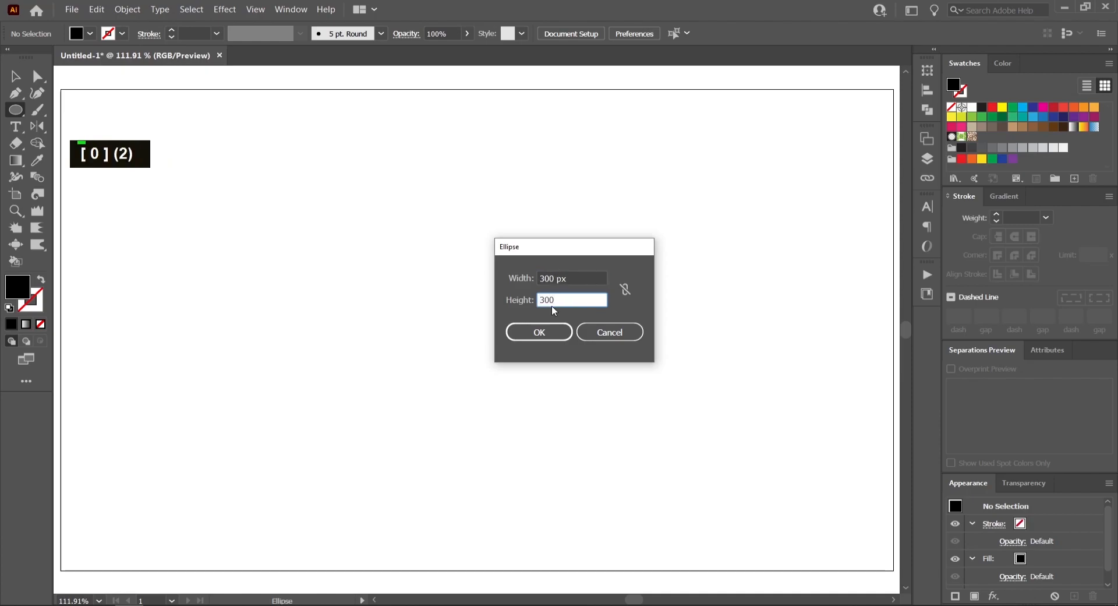
key(Return)
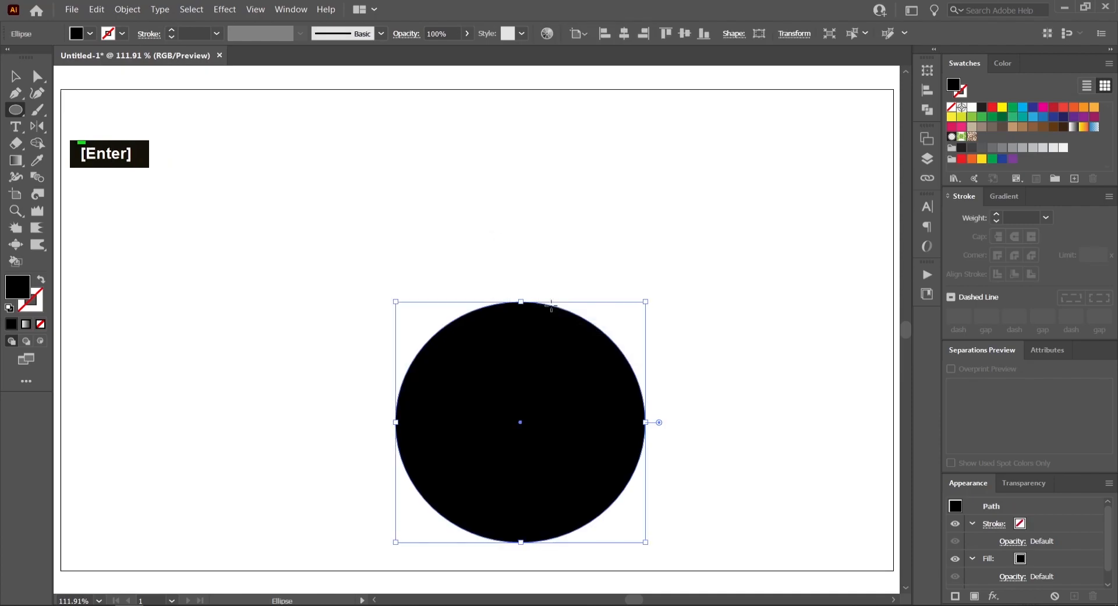
click(578, 33)
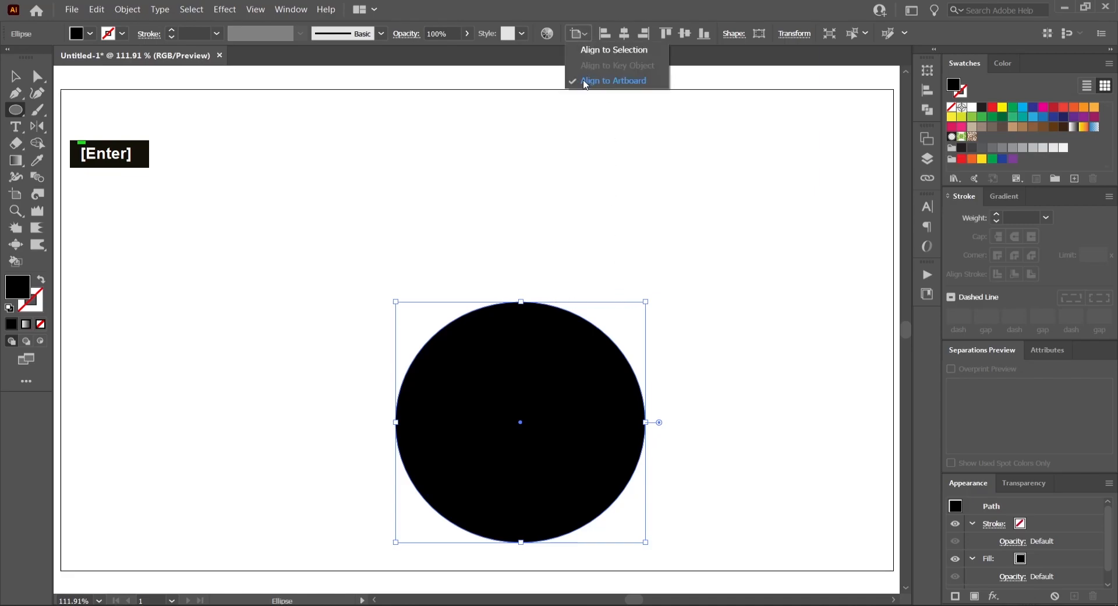
click(595, 83)
click(624, 33)
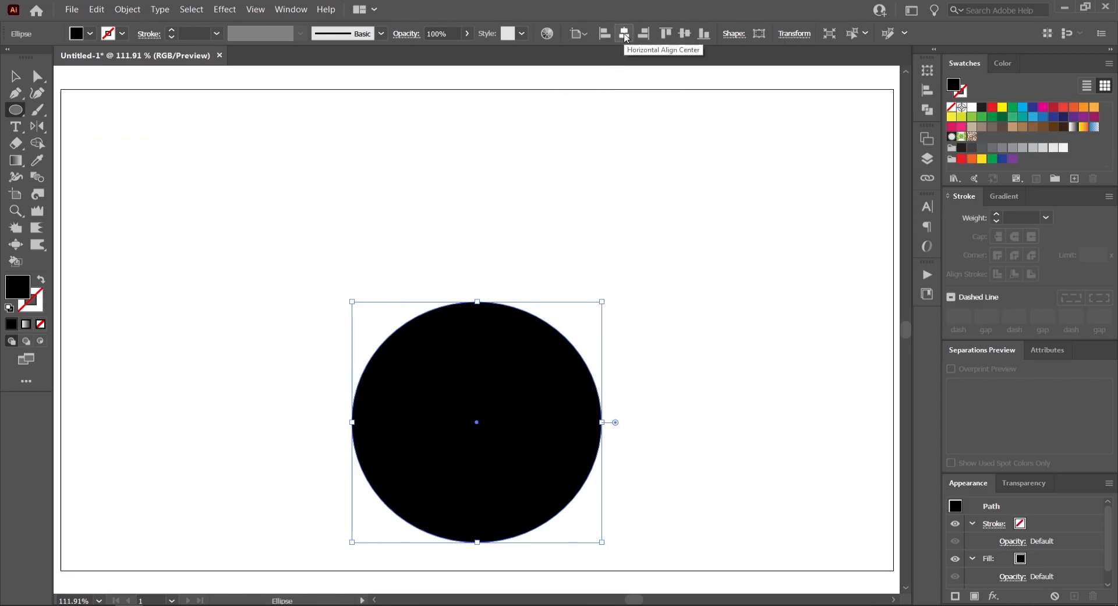
click(685, 33)
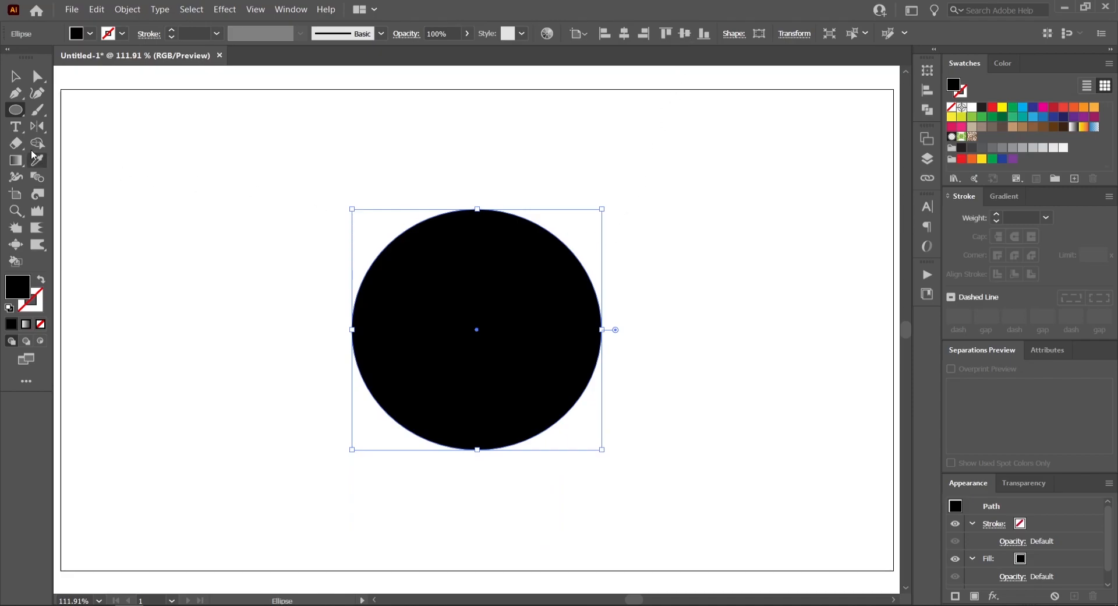
click(15, 126)
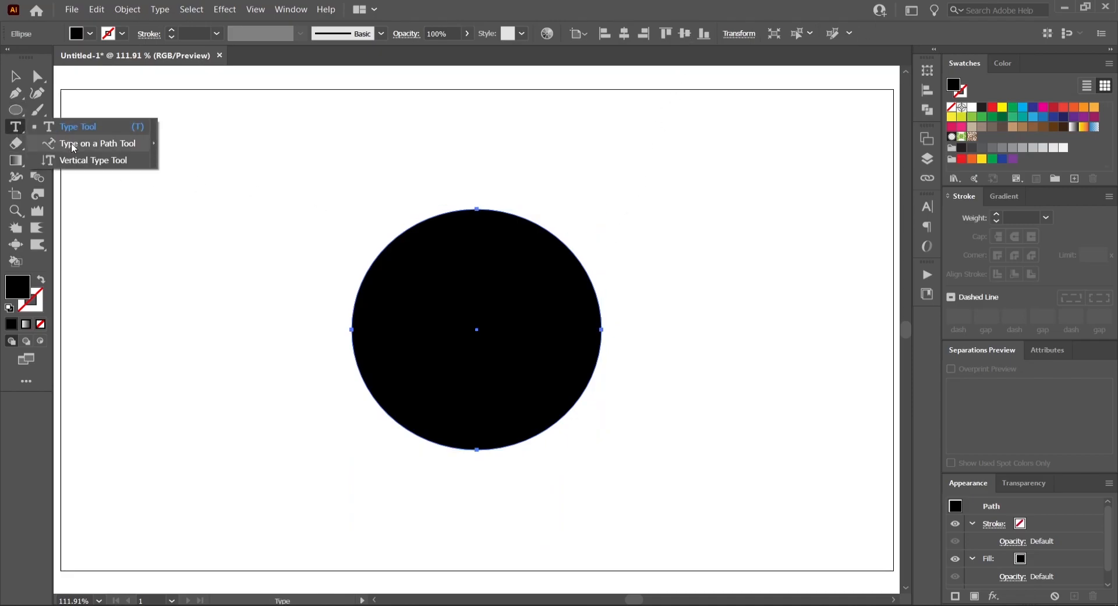
click(74, 143)
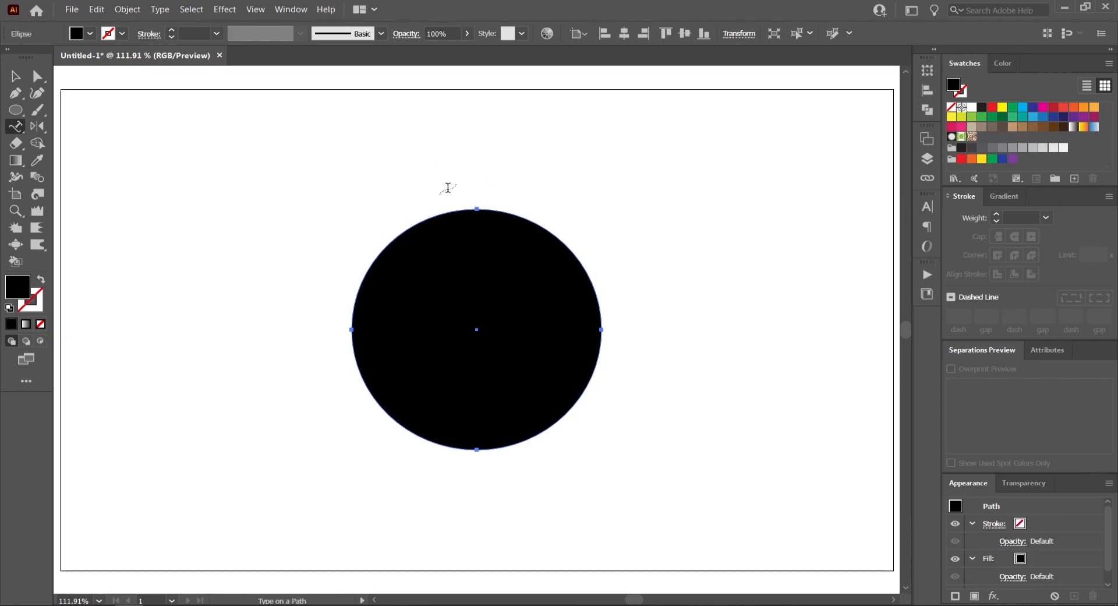
click(477, 209)
text(asdas)
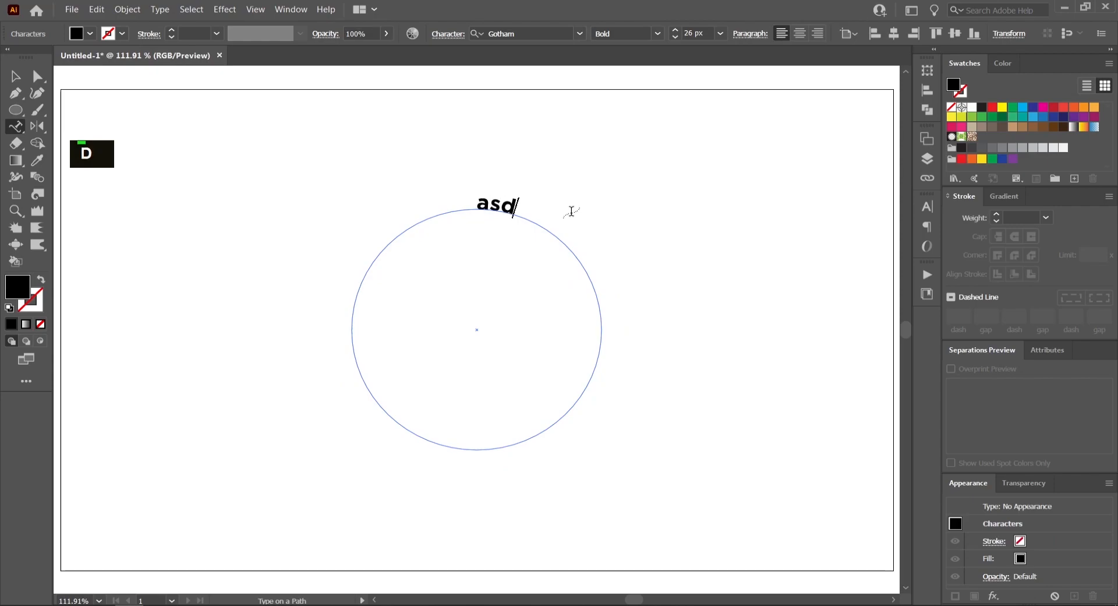
key(ctrl+z)
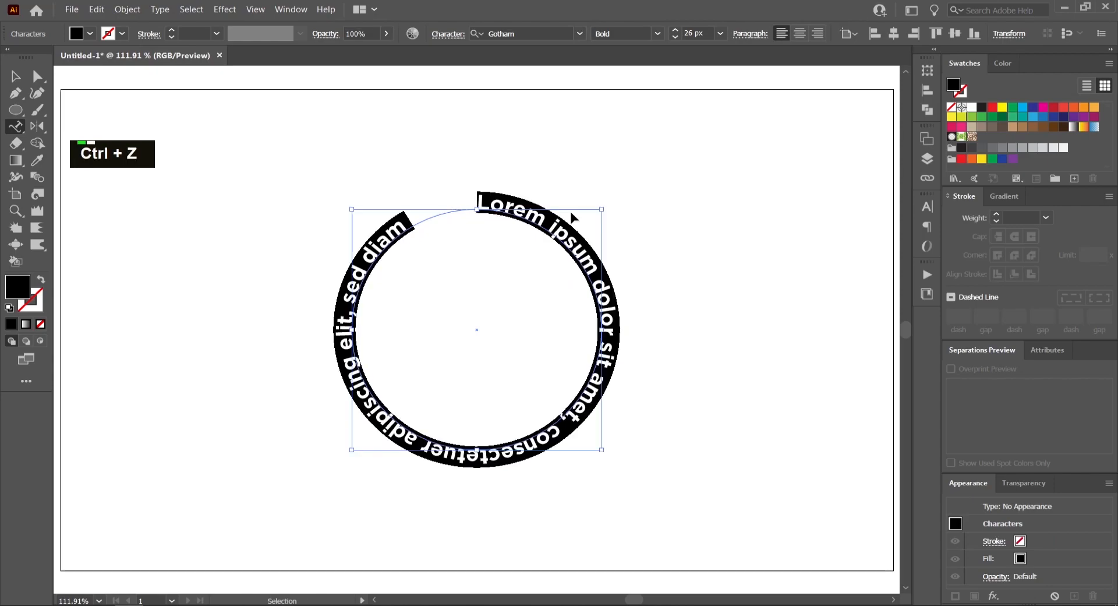
key(ctrl+z)
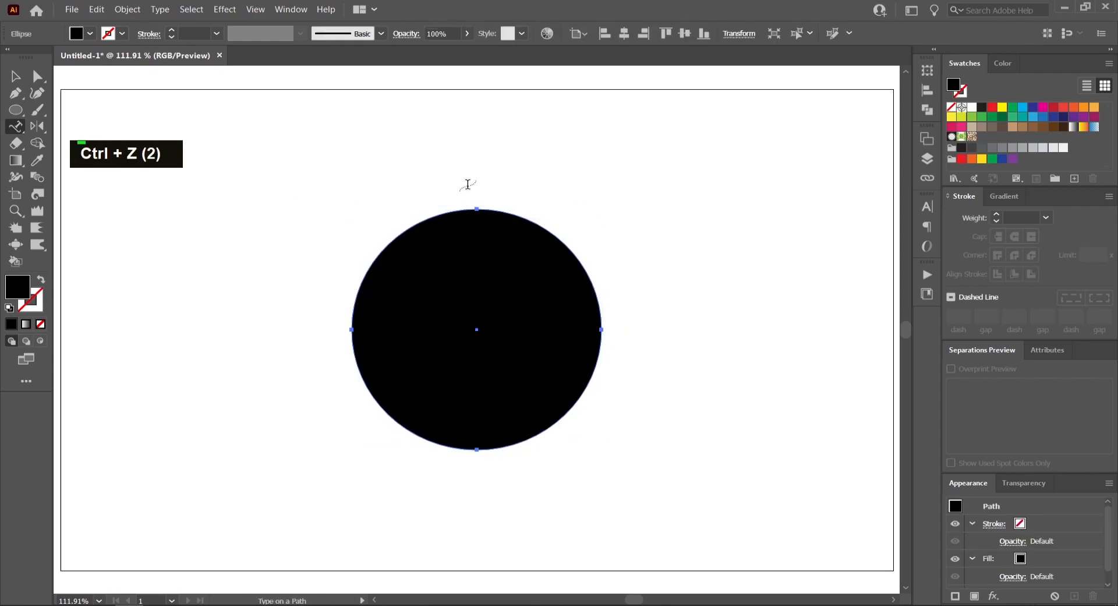
Step: Place the text "Wrap your text" along the outline of the circle, starting at its topmost point
key(a)
key(t)
key(t)
key(t)
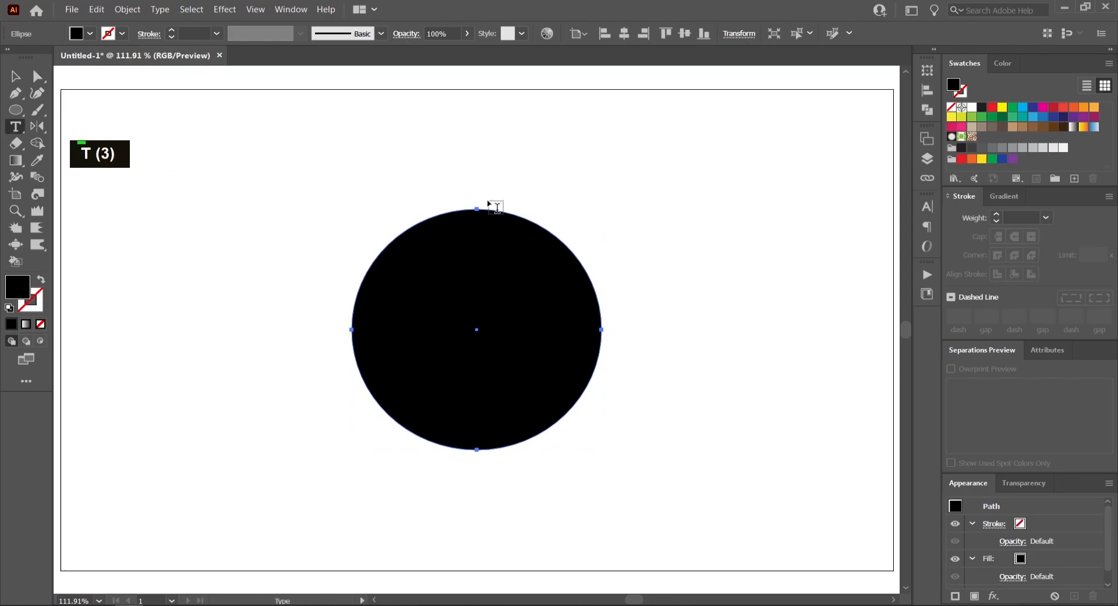
key(alt)
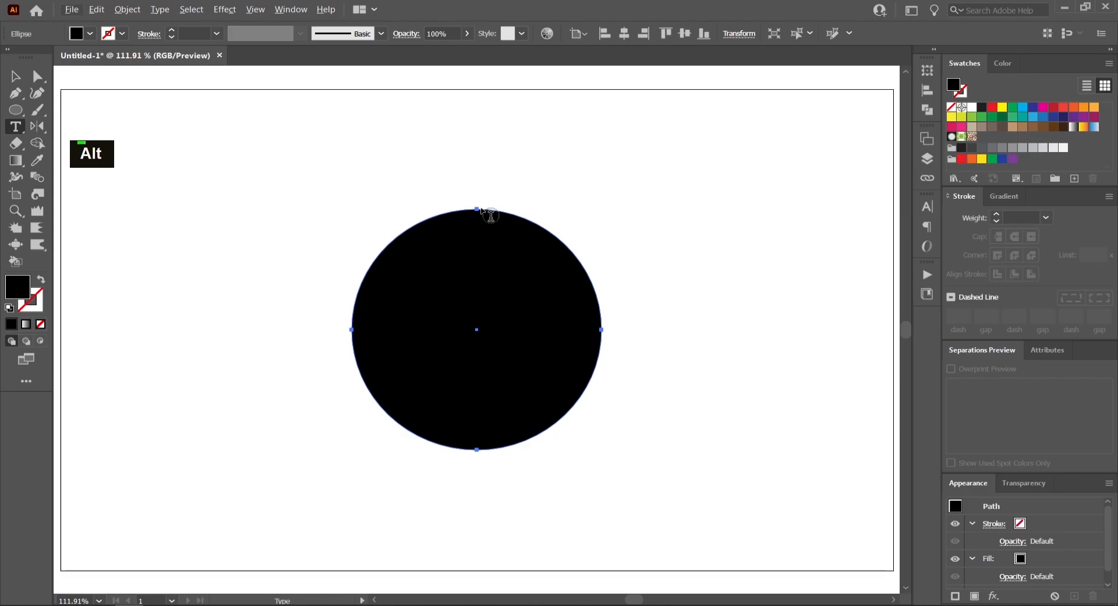
key(alt)
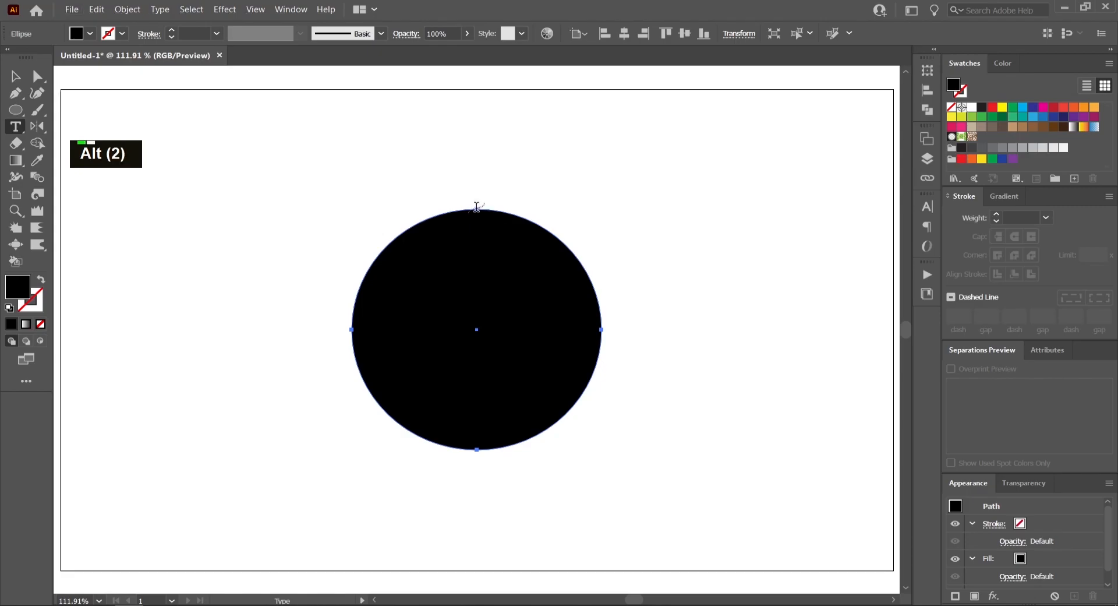
alt+click(476, 207)
text(Wrap your text)
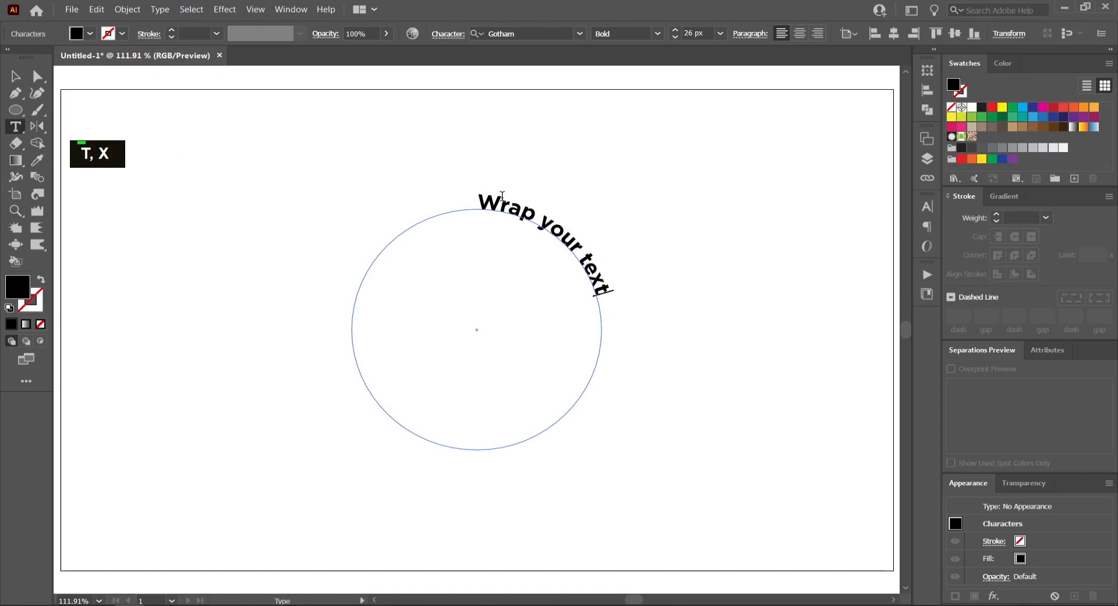
Step: Convert the circular text to All Caps and set its font size to 31 px
click(15, 76)
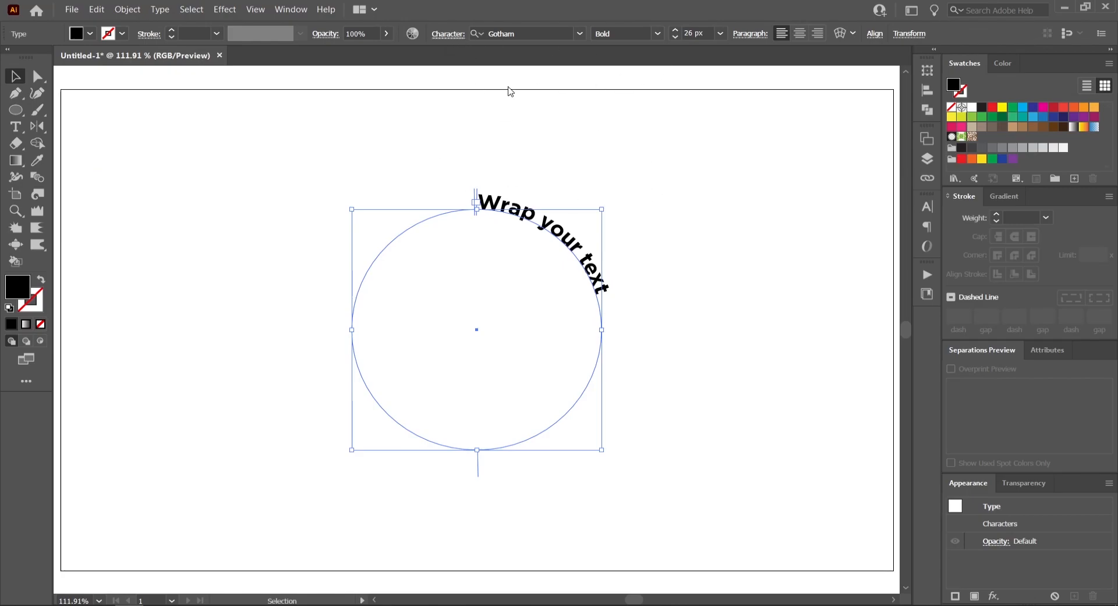
click(457, 45)
click(552, 126)
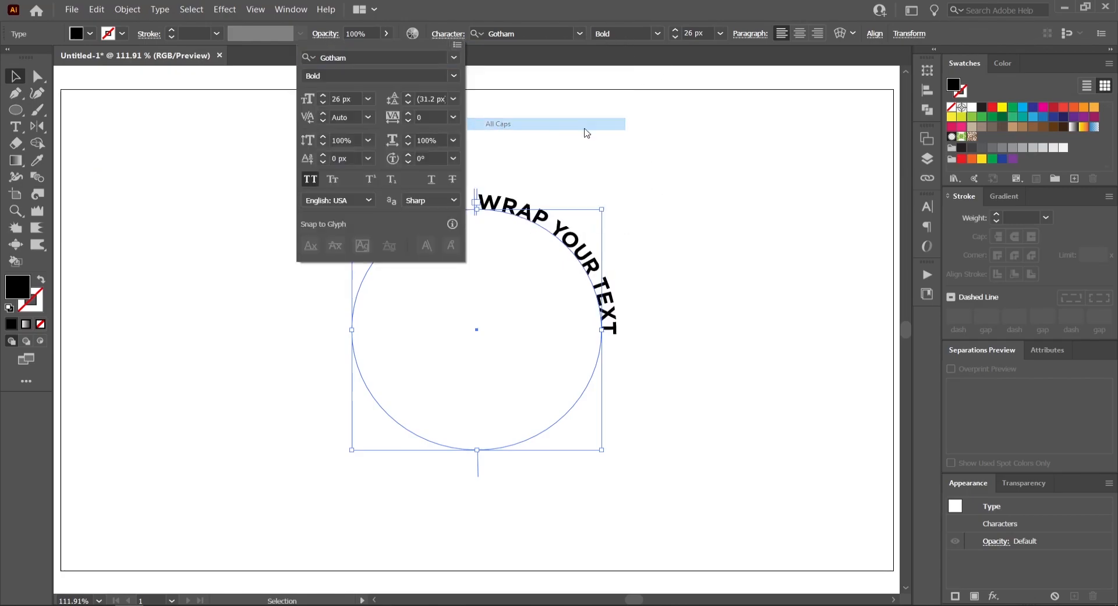
double_click(676, 29)
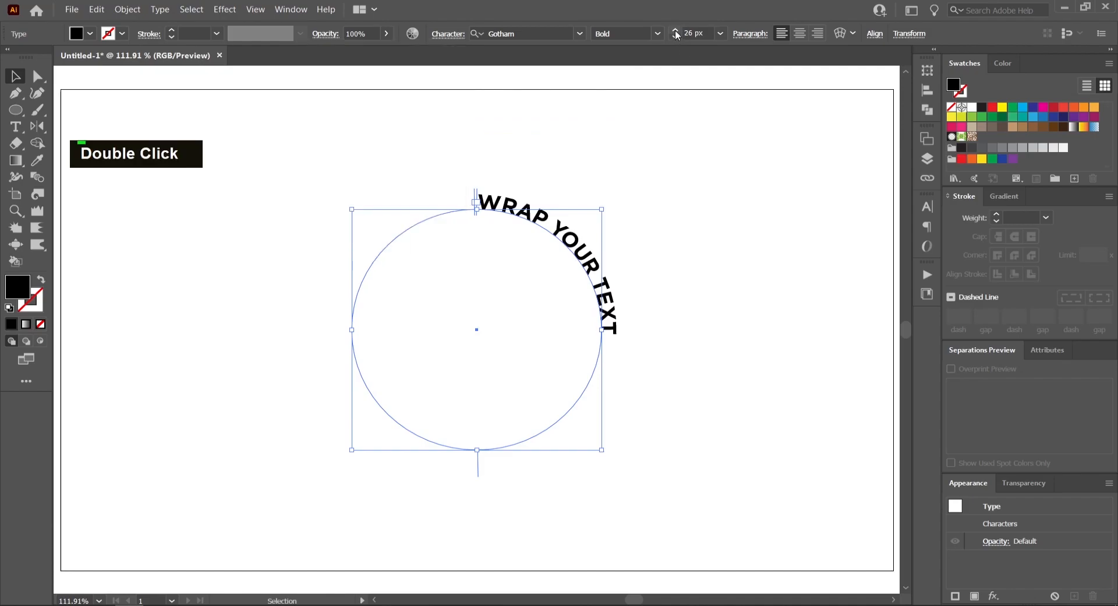
click(675, 31)
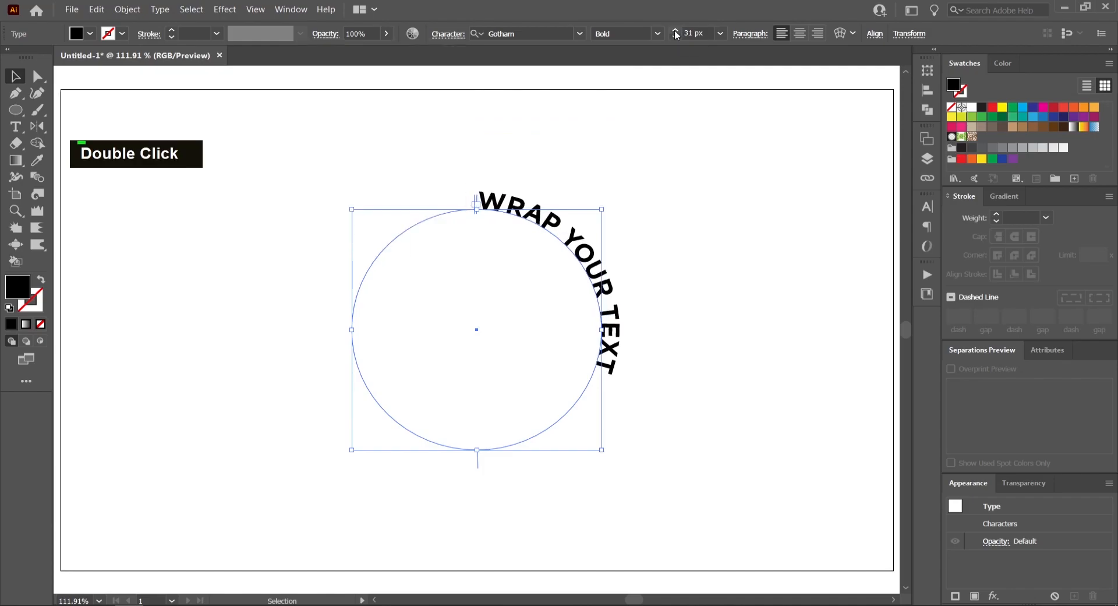
Step: Centre-align the circular text's paragraph and set its Align to Path option to Center
click(801, 34)
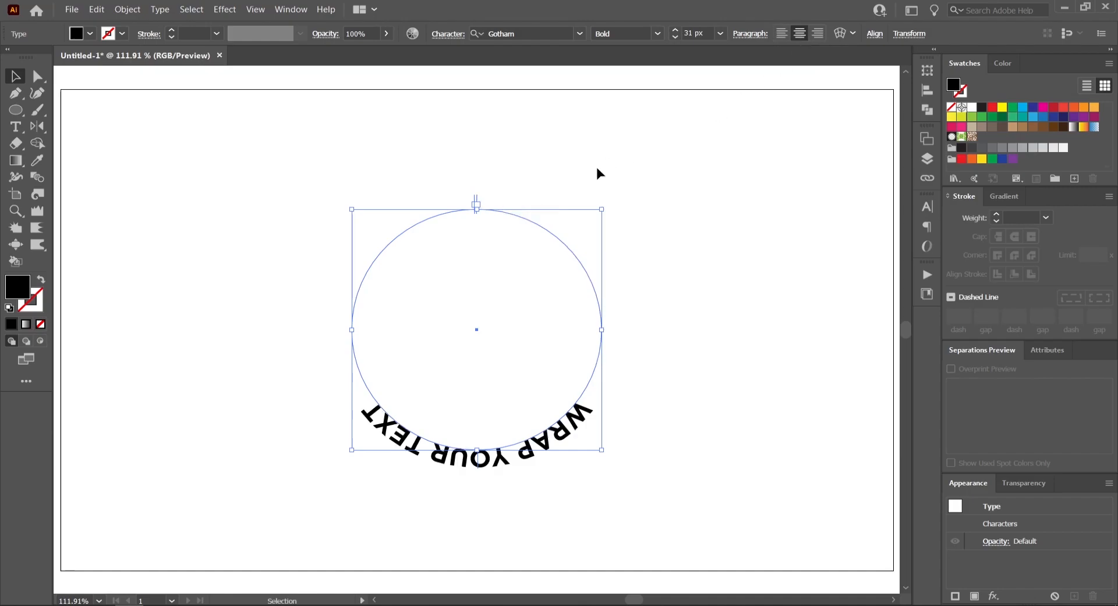
double_click(16, 128)
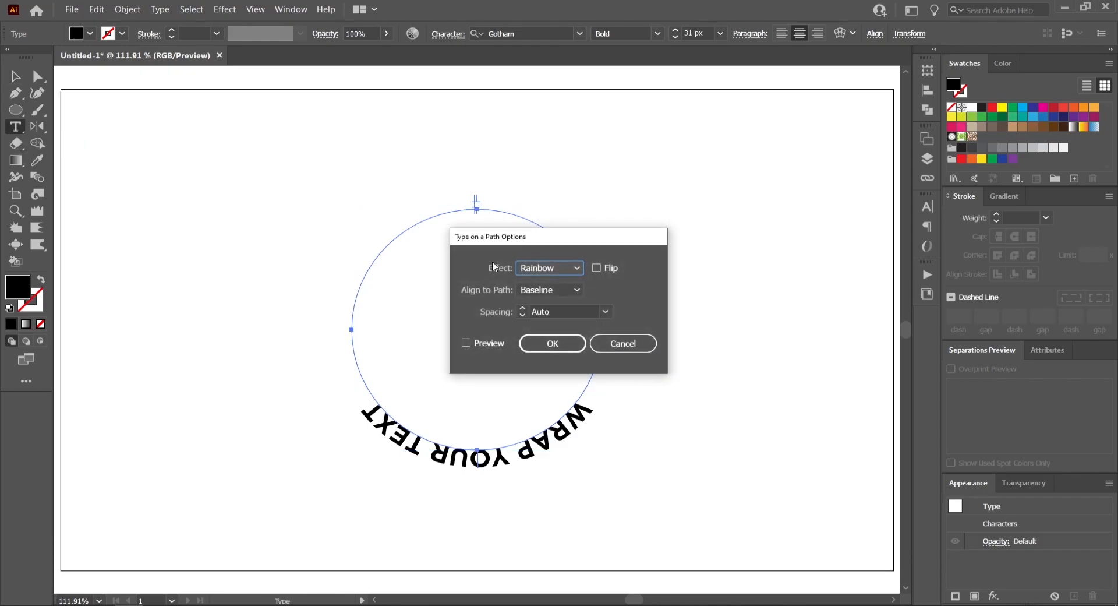
click(550, 290)
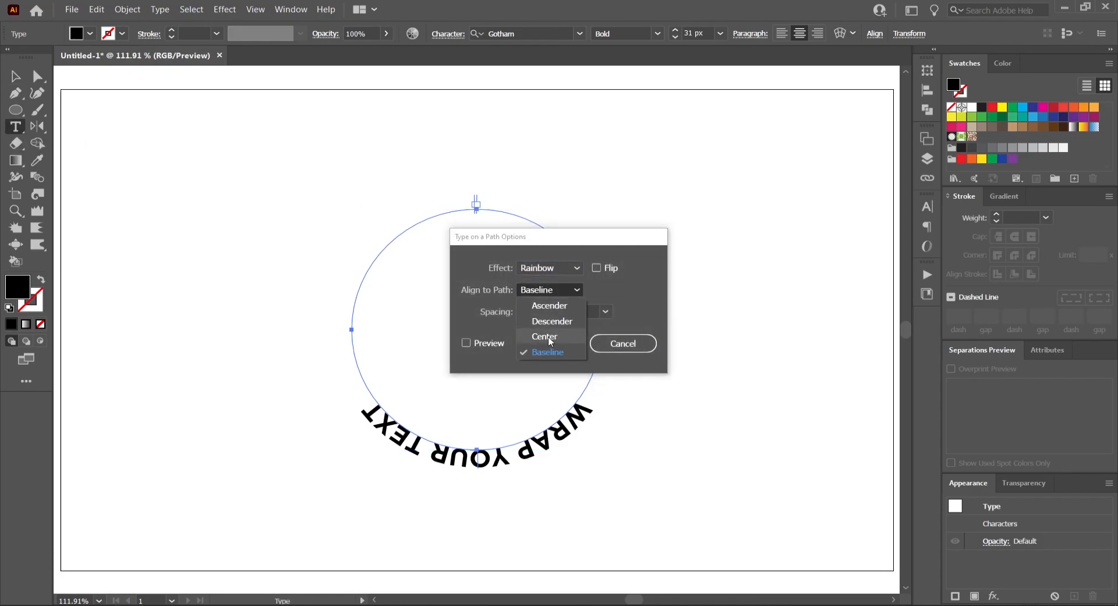
click(545, 337)
click(554, 343)
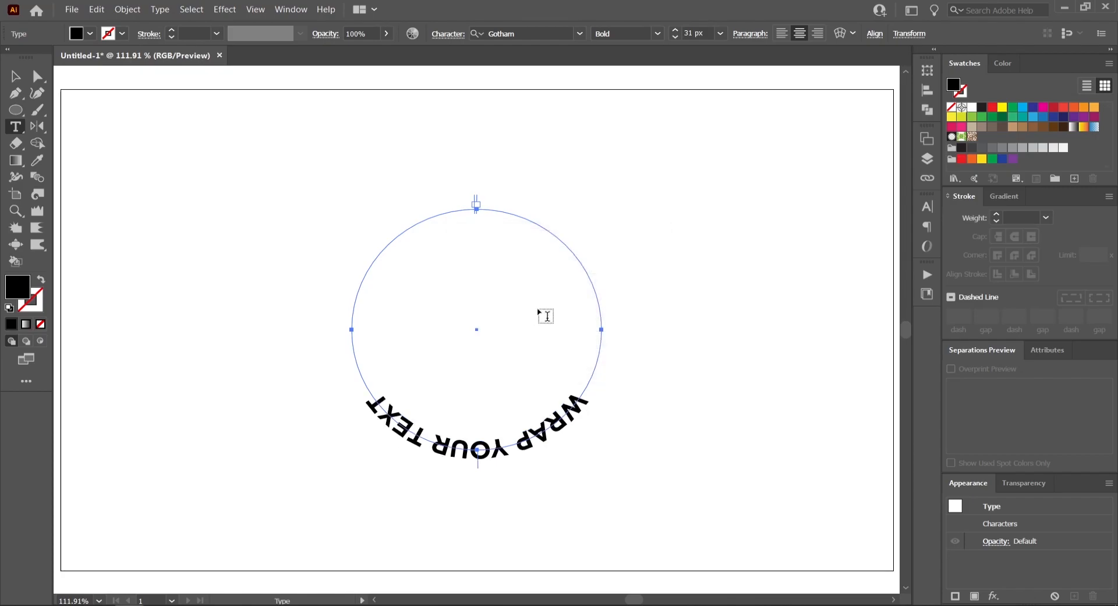
Step: Copy the circular text and rotate the original half a turn so it reads across the top of the circle
click(100, 11)
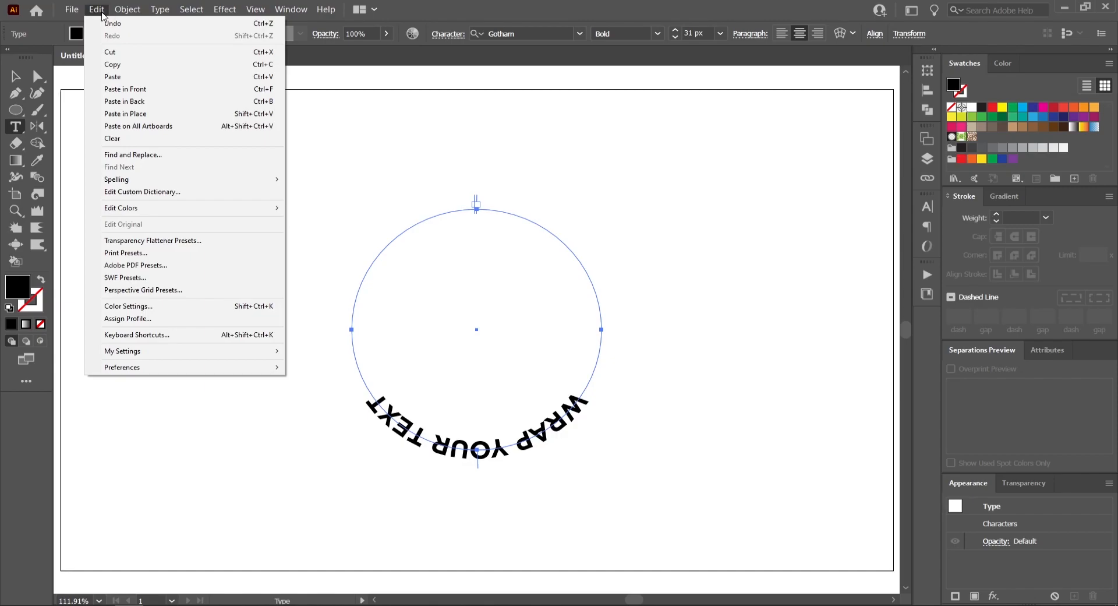
click(133, 71)
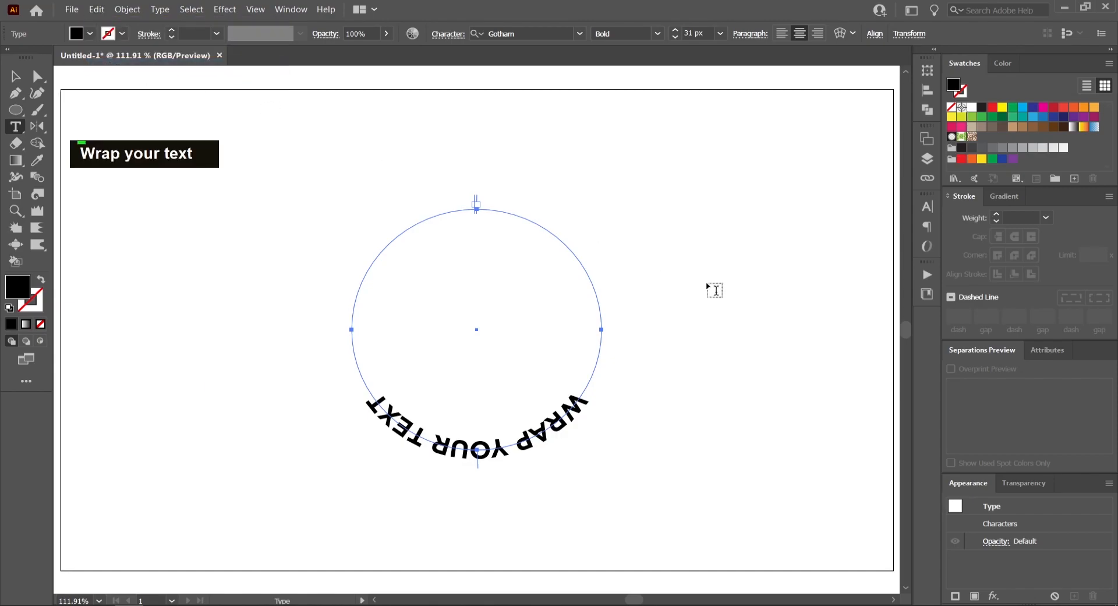
key(ctrl+c)
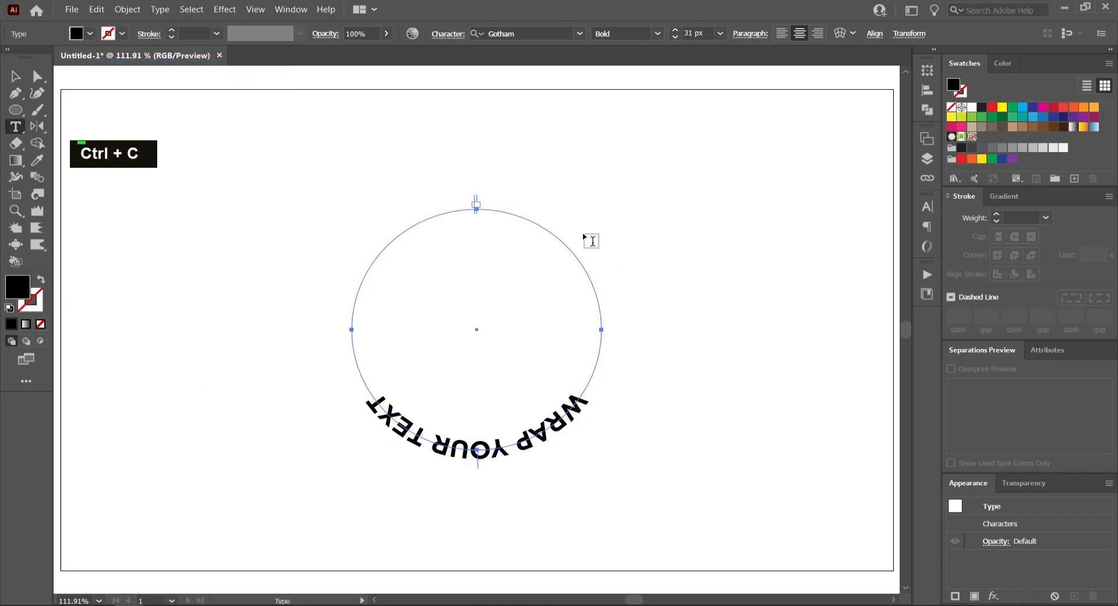
key(v)
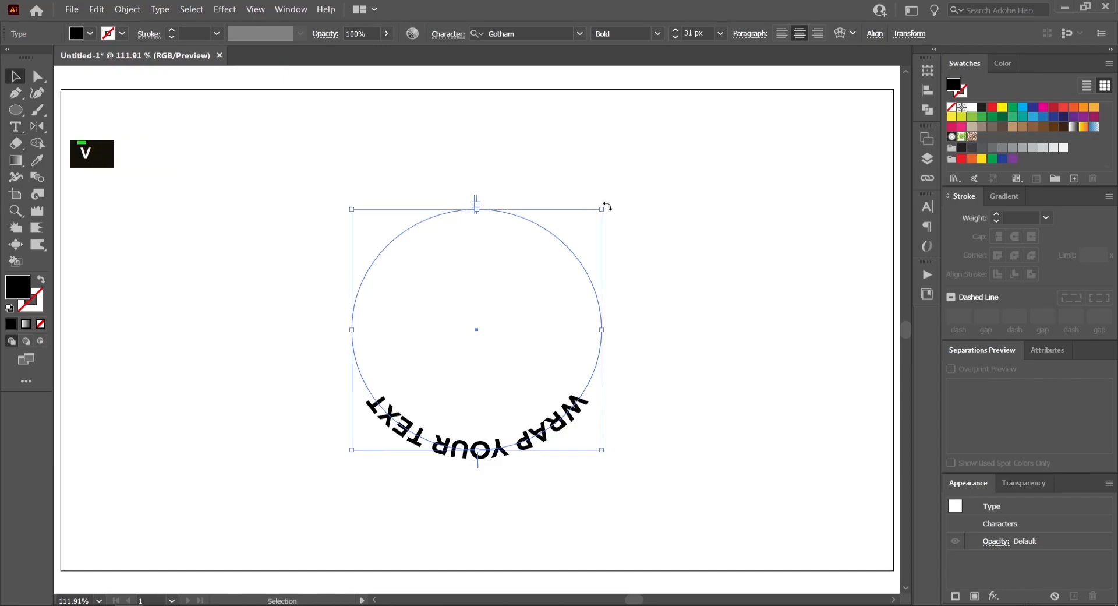
drag(607, 206, 361, 391)
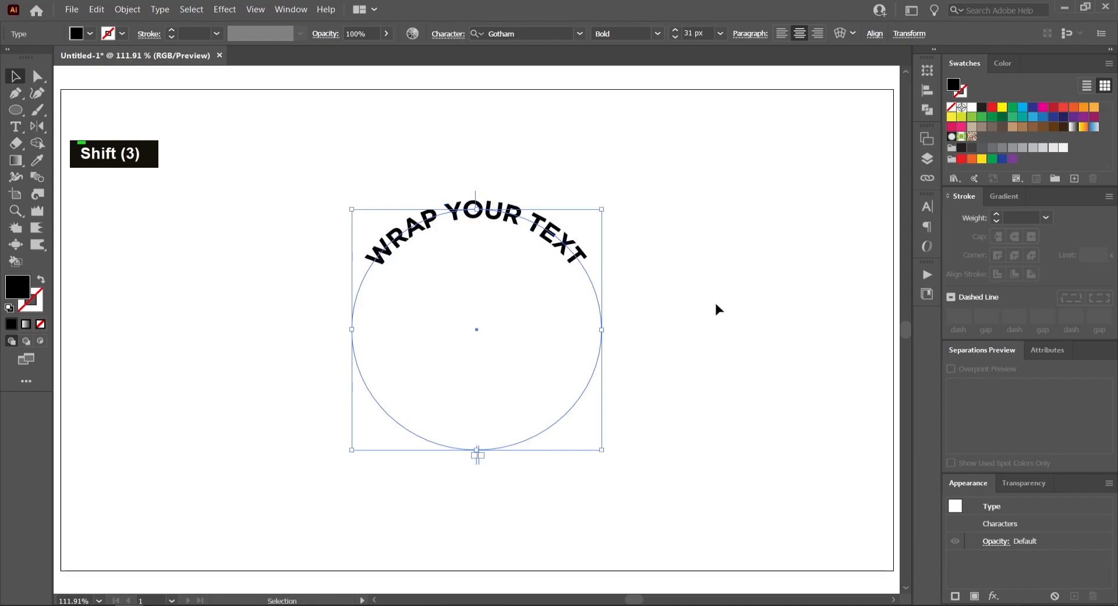
click(691, 298)
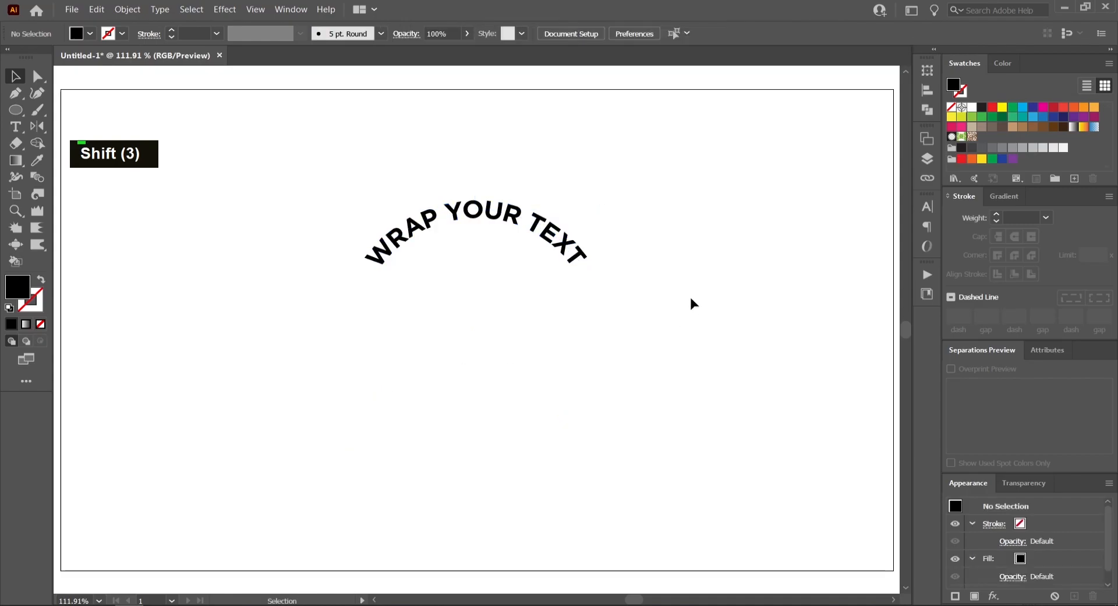
Step: Paste the copied text in front so it sits along the lower half of the circle
click(100, 10)
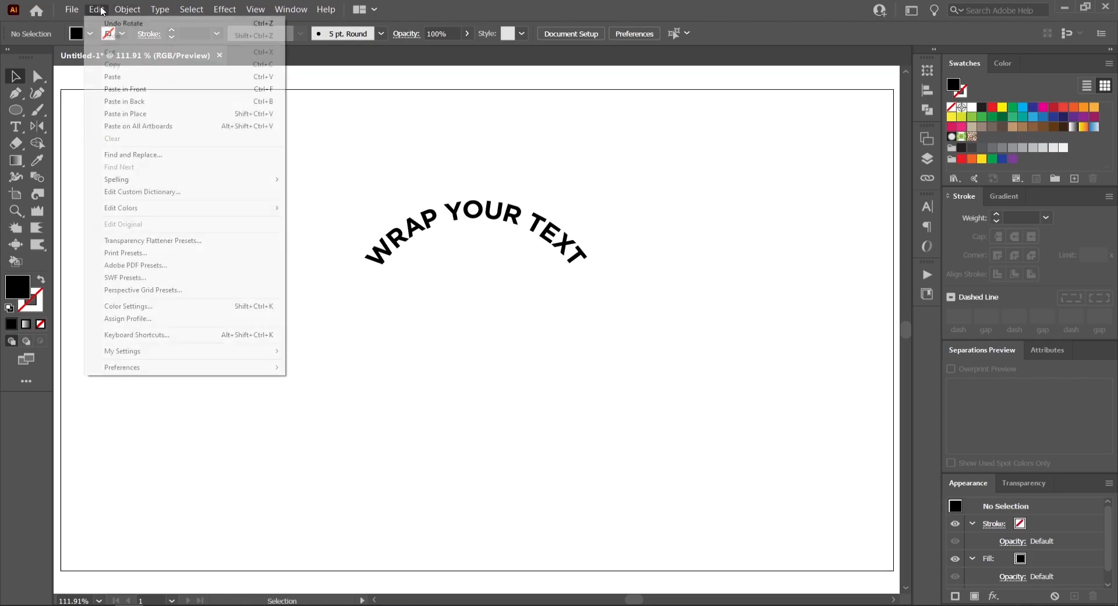
click(155, 89)
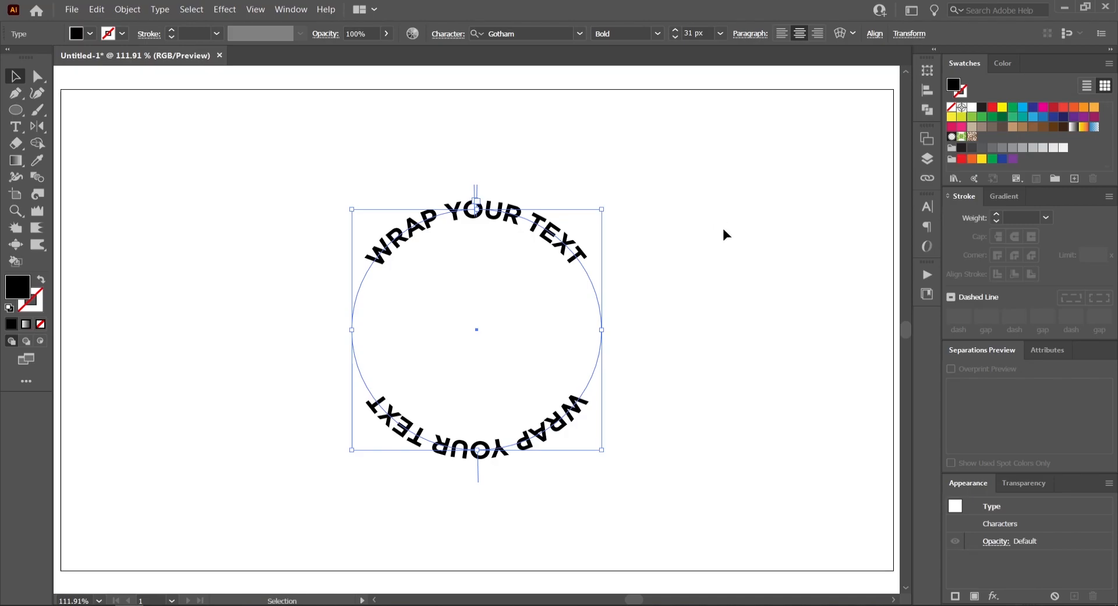
click(681, 287)
Step: Set the font size of both circular text objects to 45 px
drag(667, 167, 310, 487)
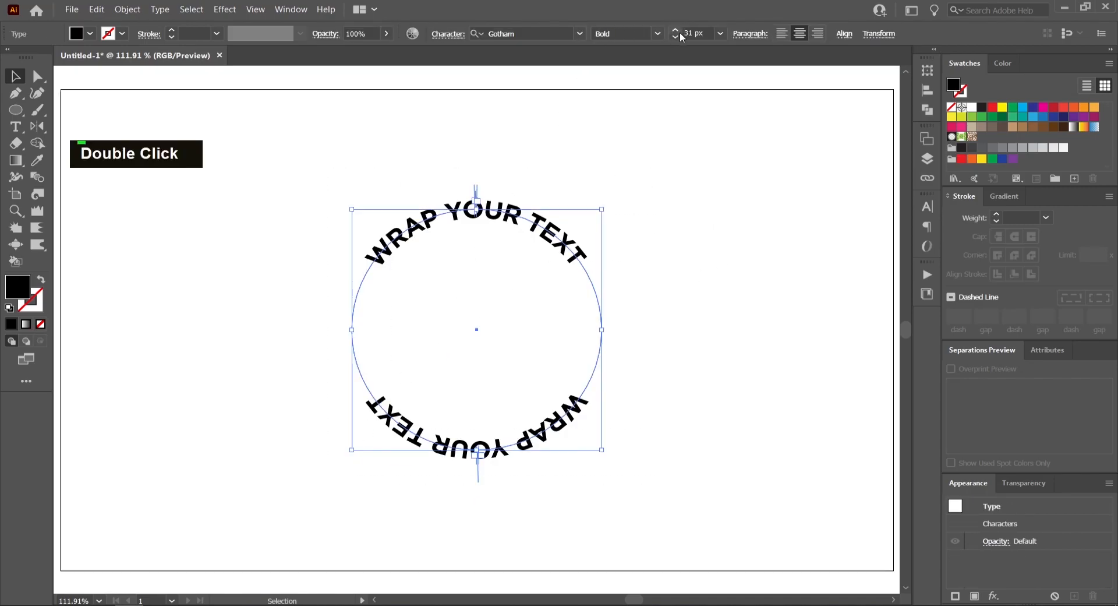
drag(677, 33, 677, 33)
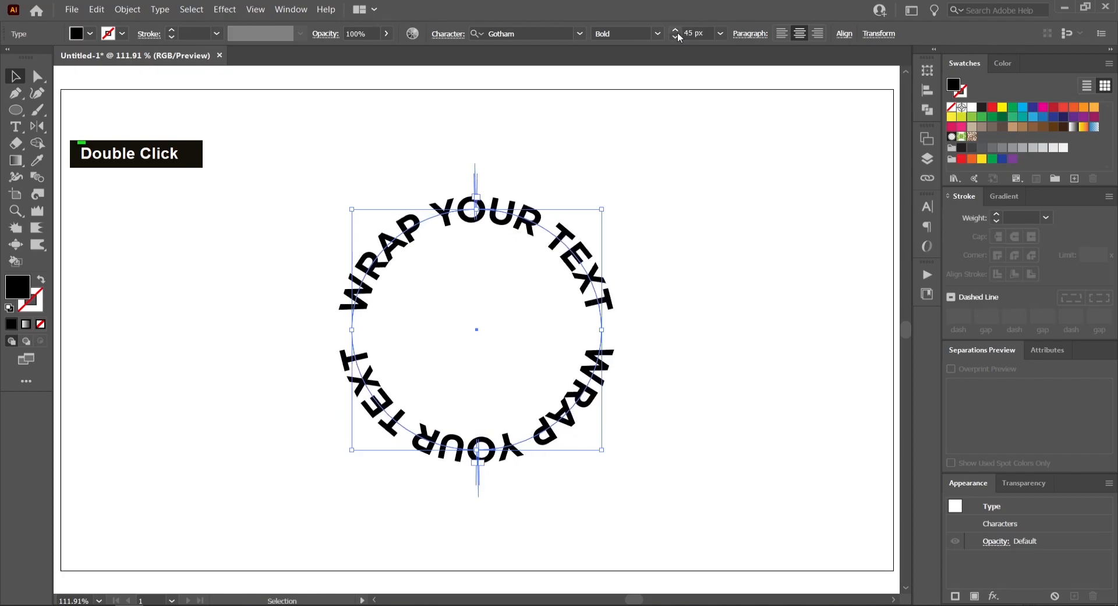
click(668, 355)
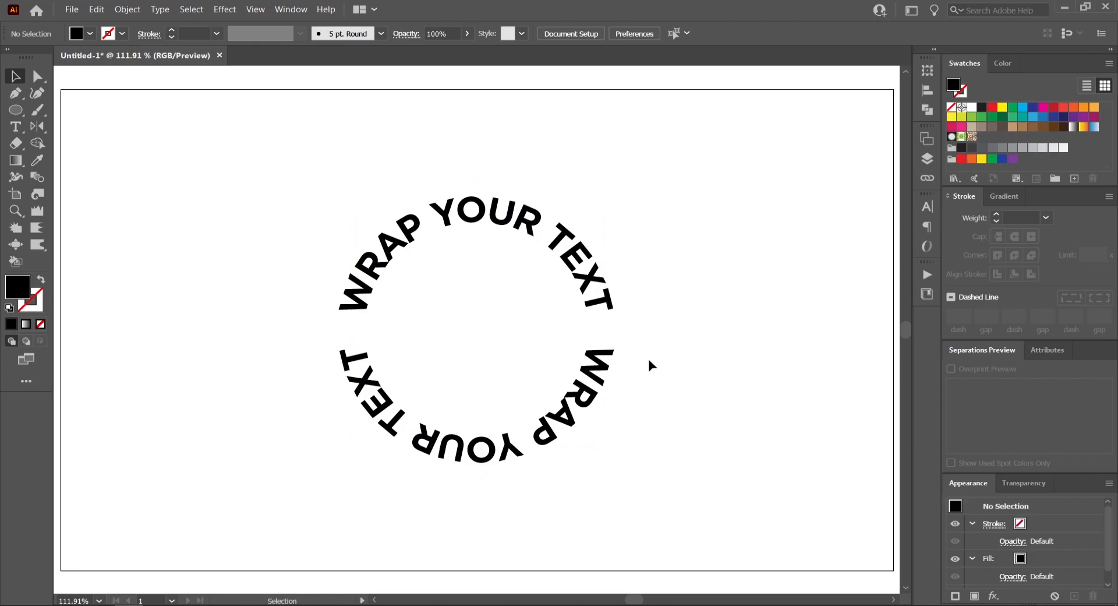
Step: Flip the lower circular text so it reads upright along the bottom of the circle
click(585, 413)
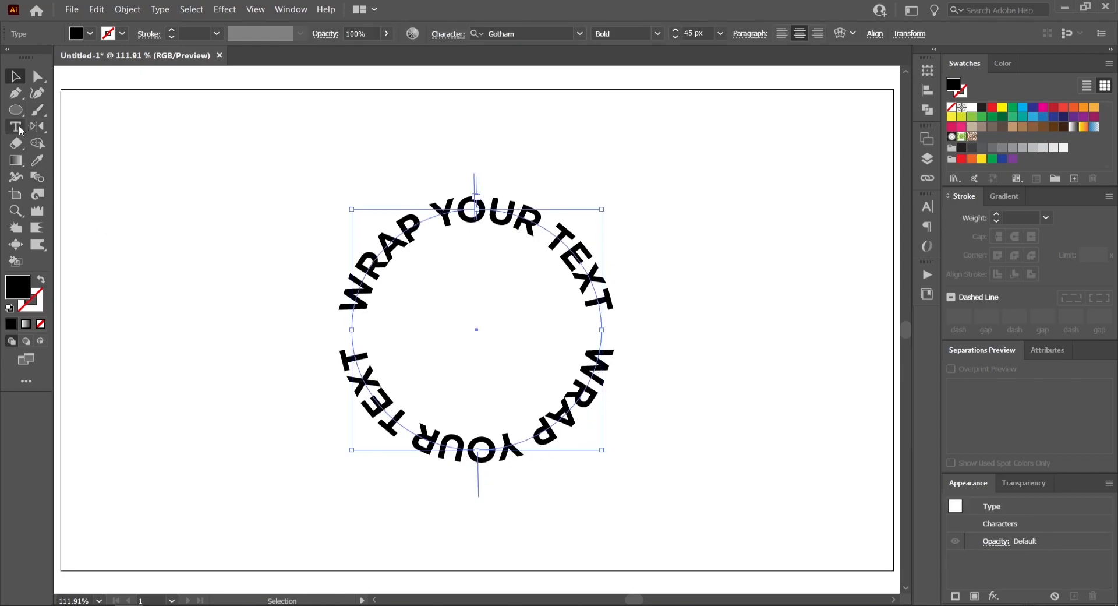
double_click(16, 126)
click(599, 269)
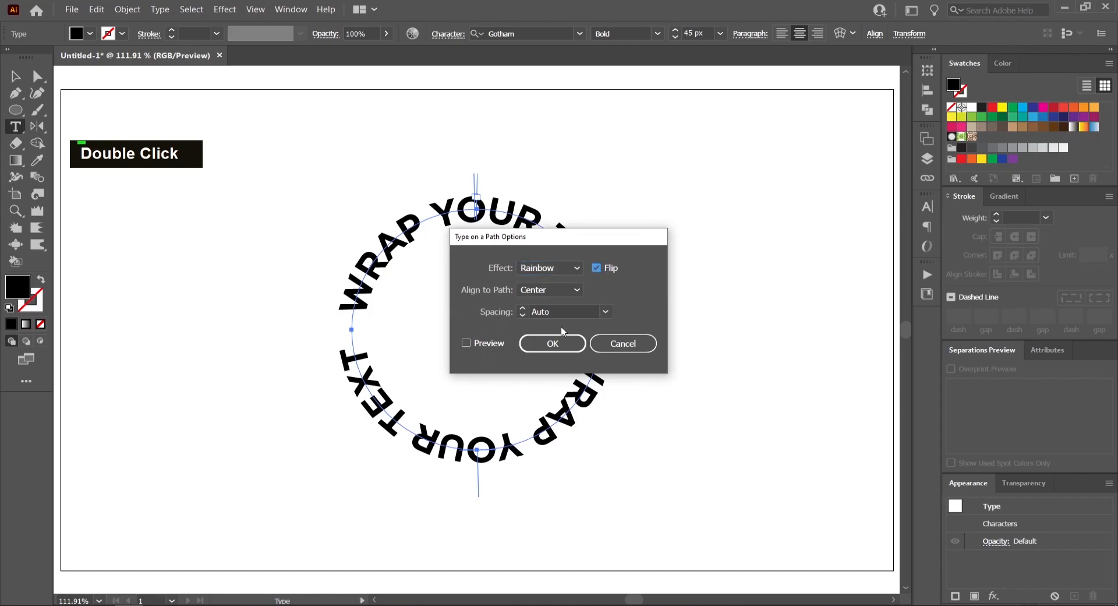
click(555, 344)
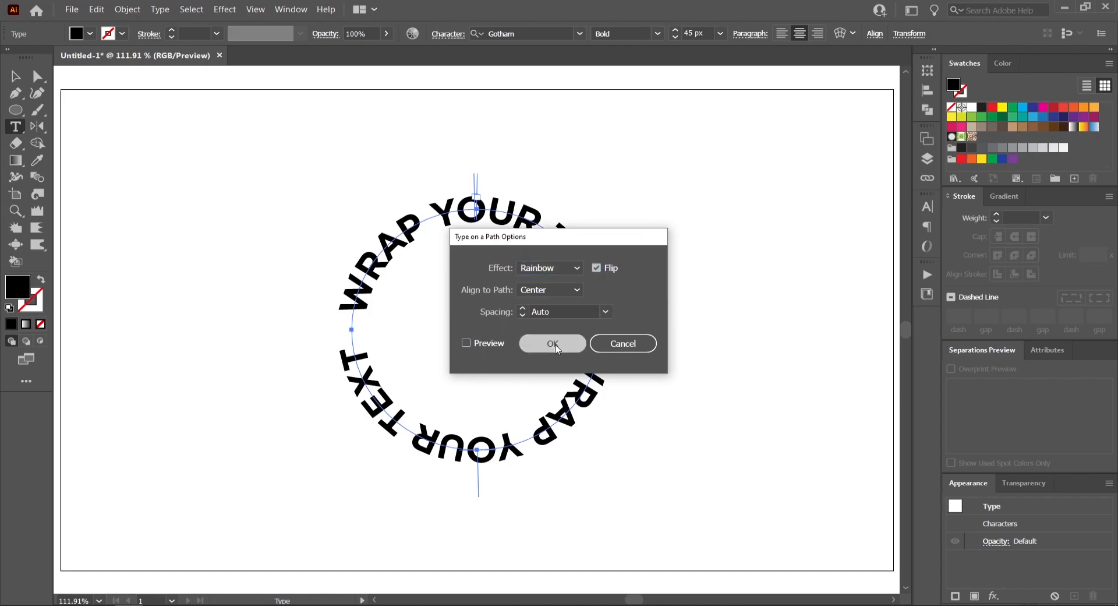
click(16, 76)
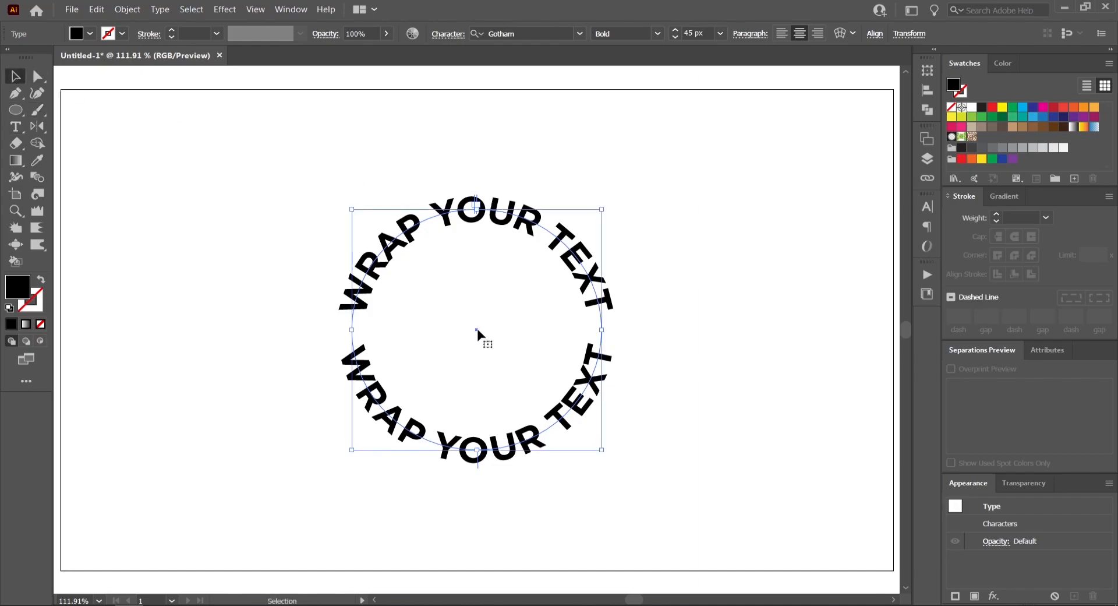
Step: Draw a circle inside the text ring from the same centre and give it a black outline with no fill
key(l)
drag(478, 329, 570, 302)
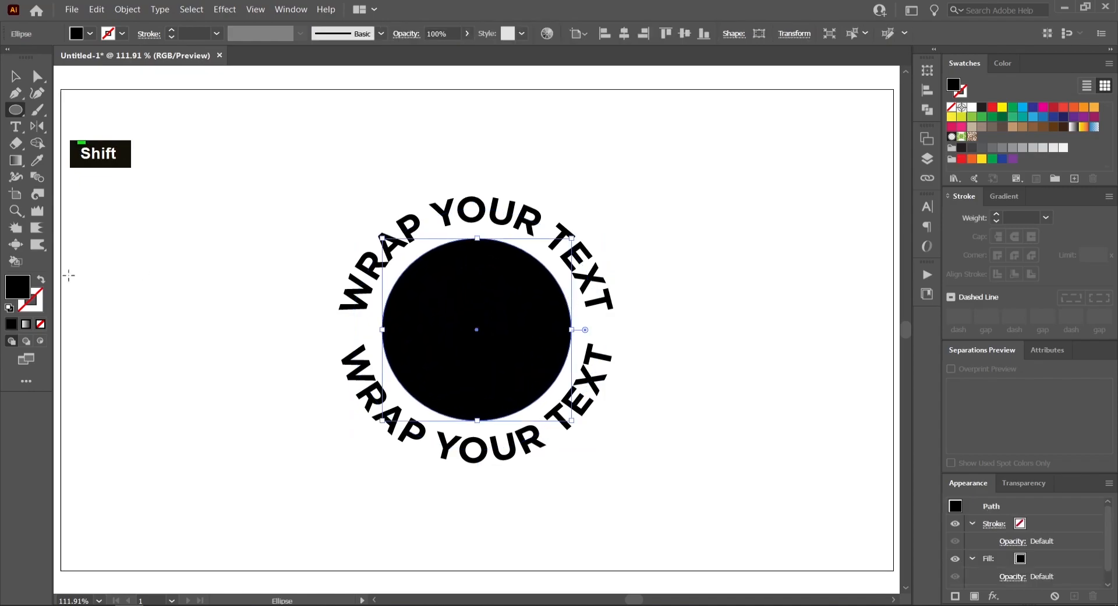
shift+click(40, 324)
key(v)
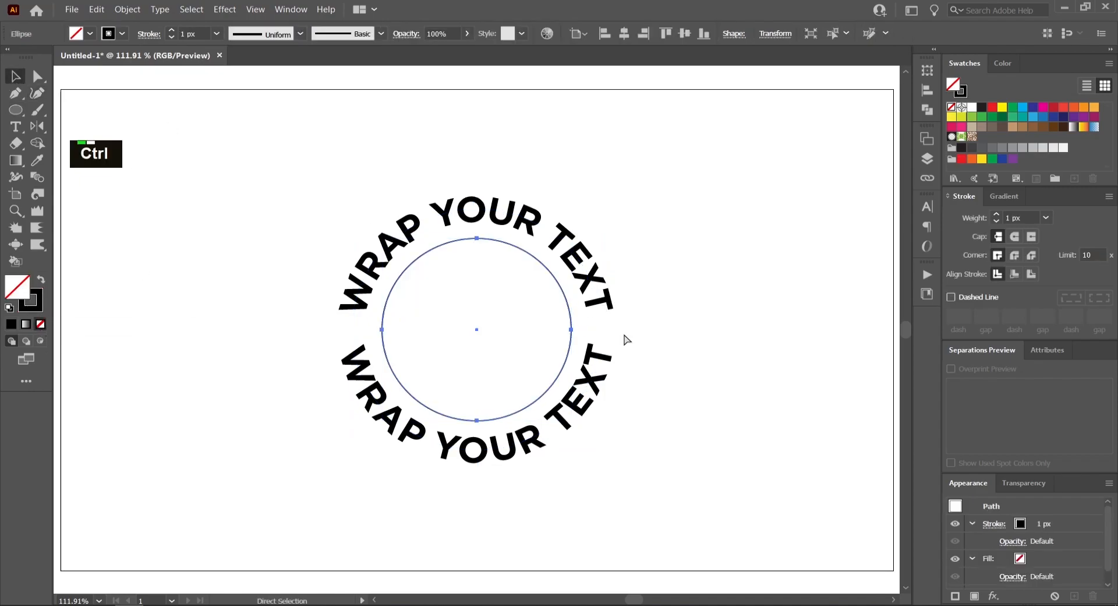
Step: Copy the inner circle, paste it in front and enlarge it from its centre to surround the text ring
key(ctrl+c)
click(690, 309)
key(ctrl+f)
drag(571, 330, 634, 334)
Step: Set the stroke weight of the inner and outer circles to 5 px
shift+click(571, 338)
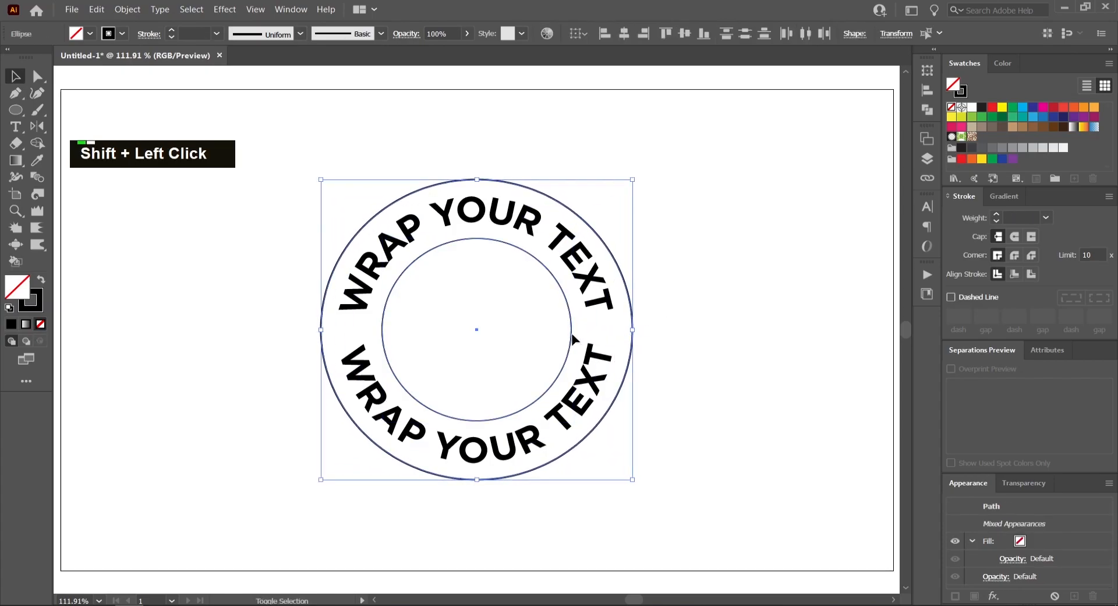
text(5)
key(Return)
click(662, 349)
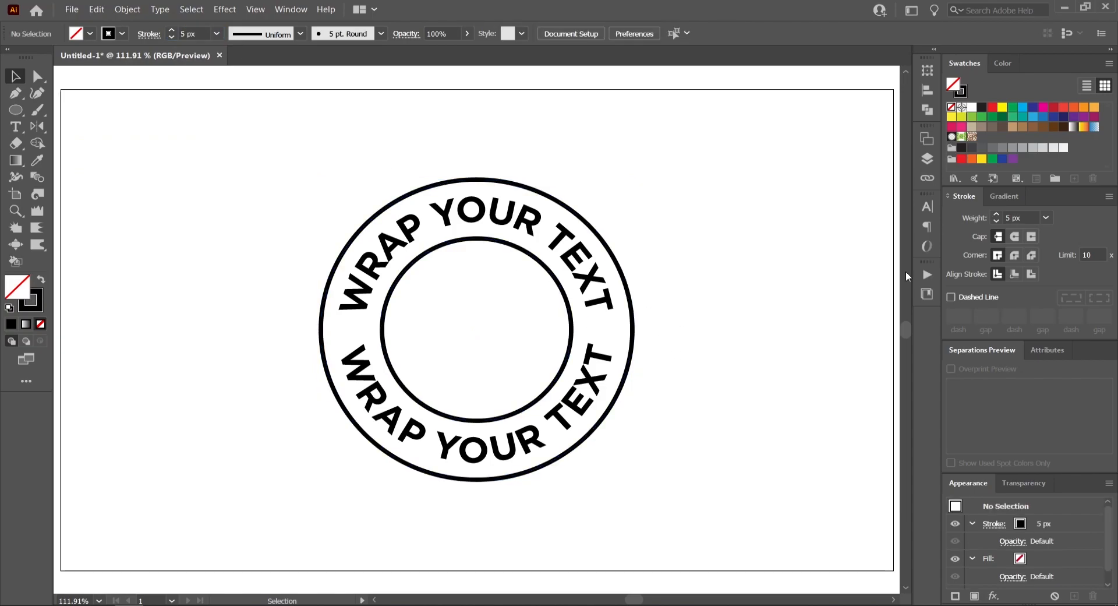
Step: Place the flower symbol from the symbol library in the centre of the inner circle
click(291, 9)
click(351, 508)
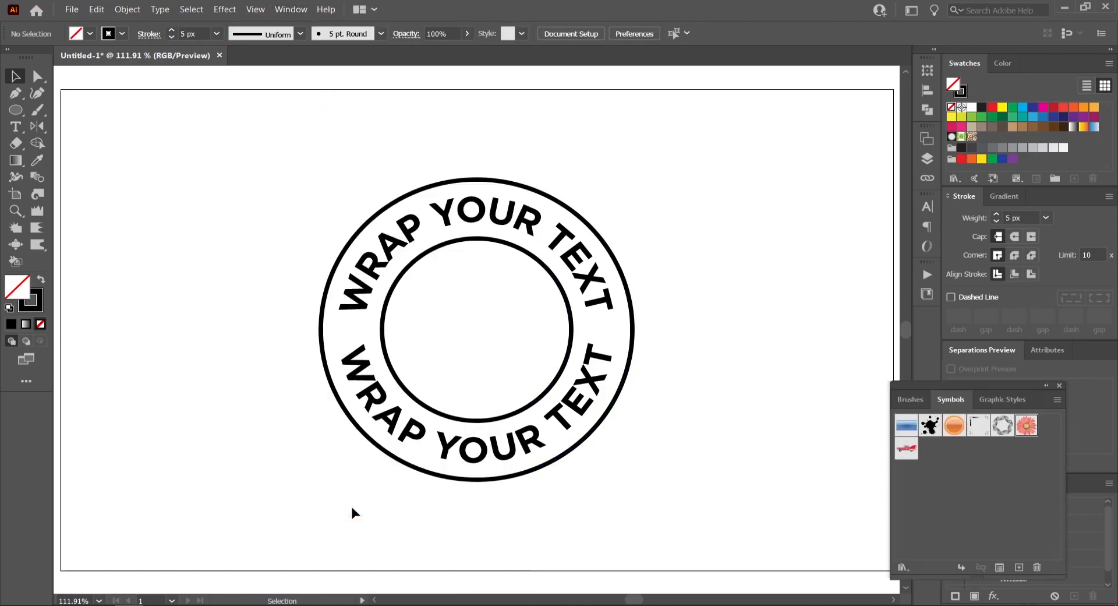
drag(1026, 427, 542, 258)
click(721, 238)
Step: Select the whole circular badge and move it horizontally to the left part of the artboard
drag(720, 233, 641, 466)
drag(461, 325, 246, 316)
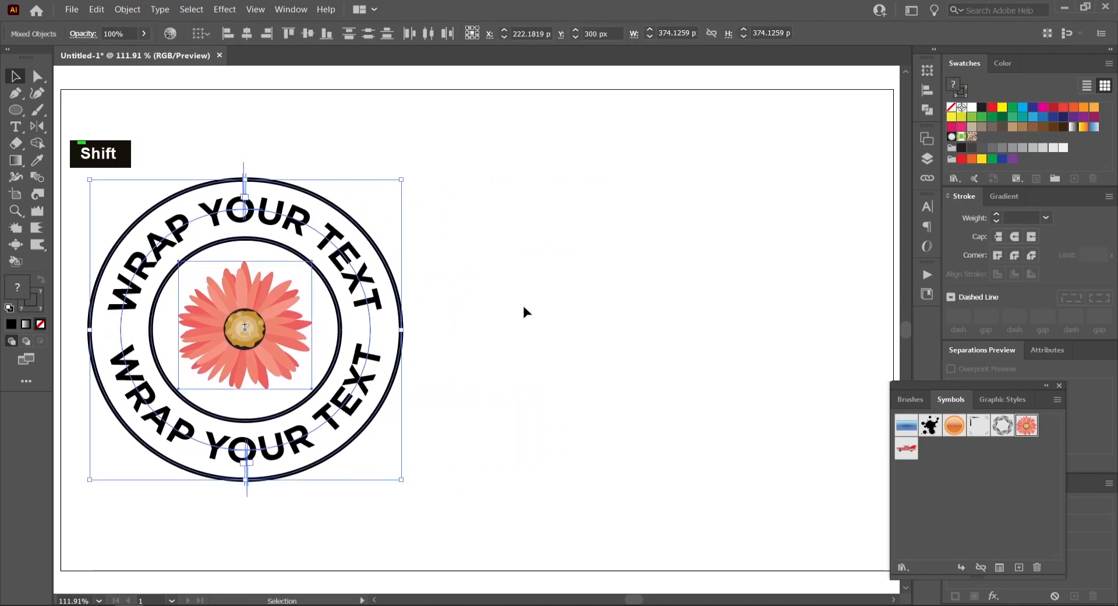
click(802, 379)
Step: Place the red car symbol in the empty area beside the badge and enlarge it
drag(888, 436, 655, 317)
drag(717, 297, 755, 287)
click(391, 237)
click(647, 316)
Step: Draw an unfilled ellipse around the car and narrow it evenly from its centre
key(l)
drag(465, 247, 792, 392)
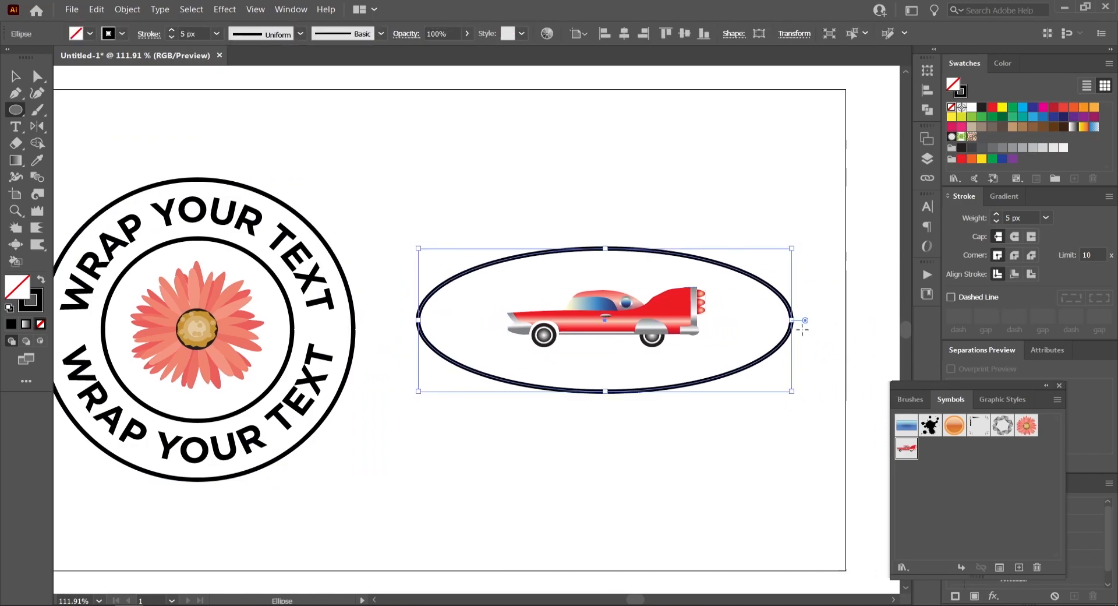
drag(792, 320, 754, 320)
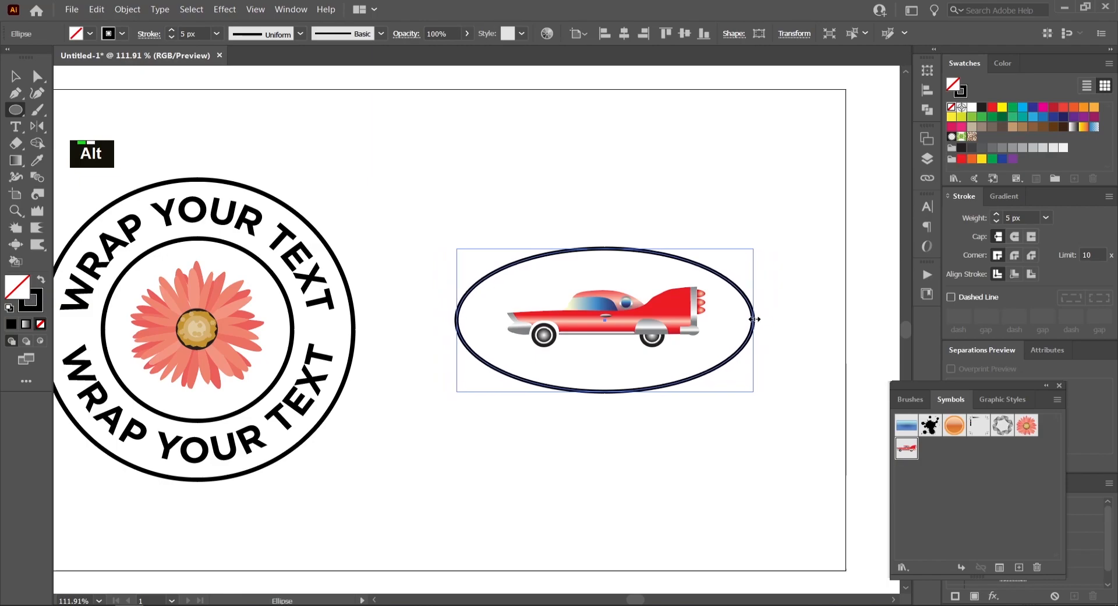
Step: Add path text reading "WRAP YOUR TEXT" along the ellipse around the car
key(t)
key(alt)
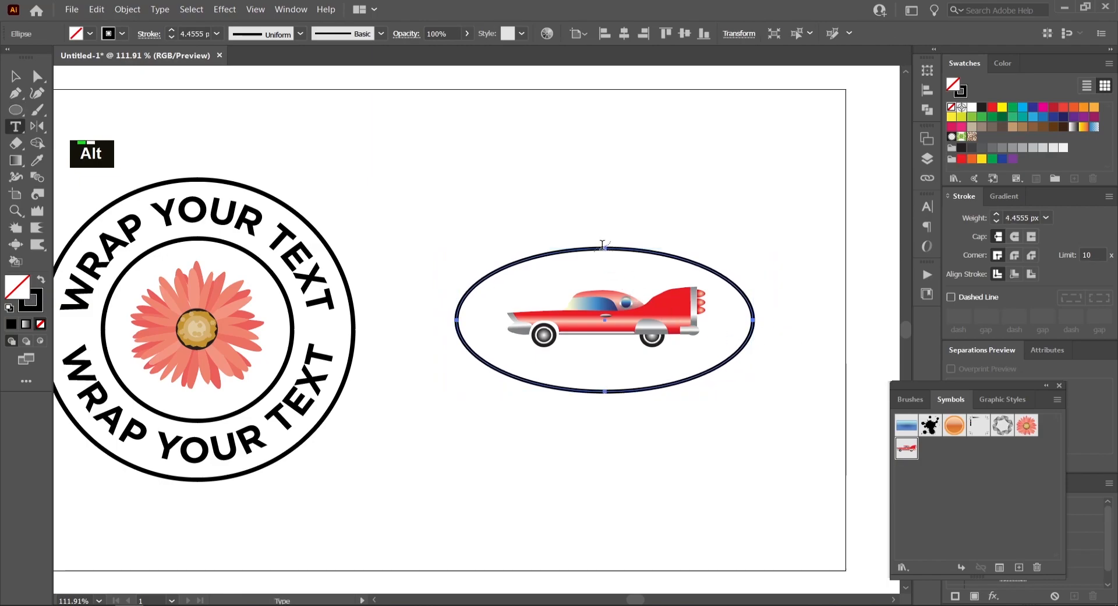
alt+click(605, 246)
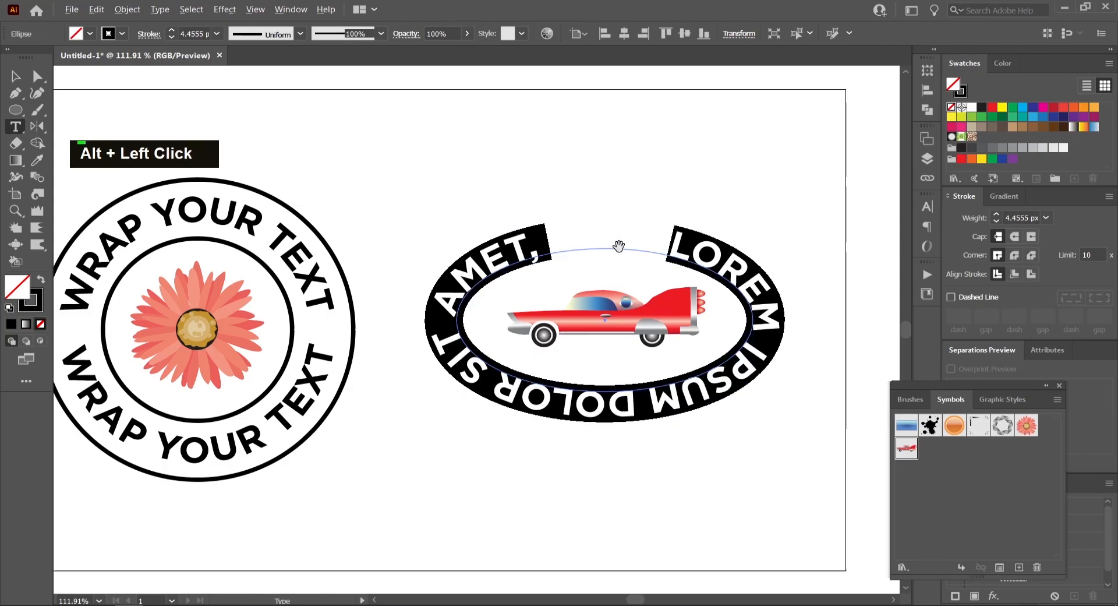
text(WRAP)
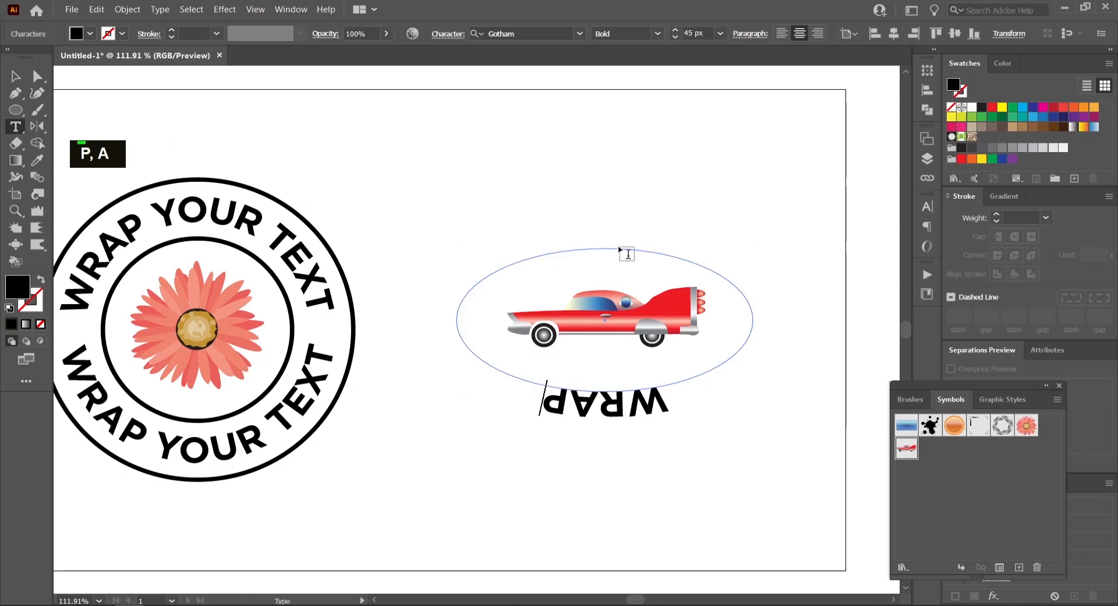
text( YOUR TEXT)
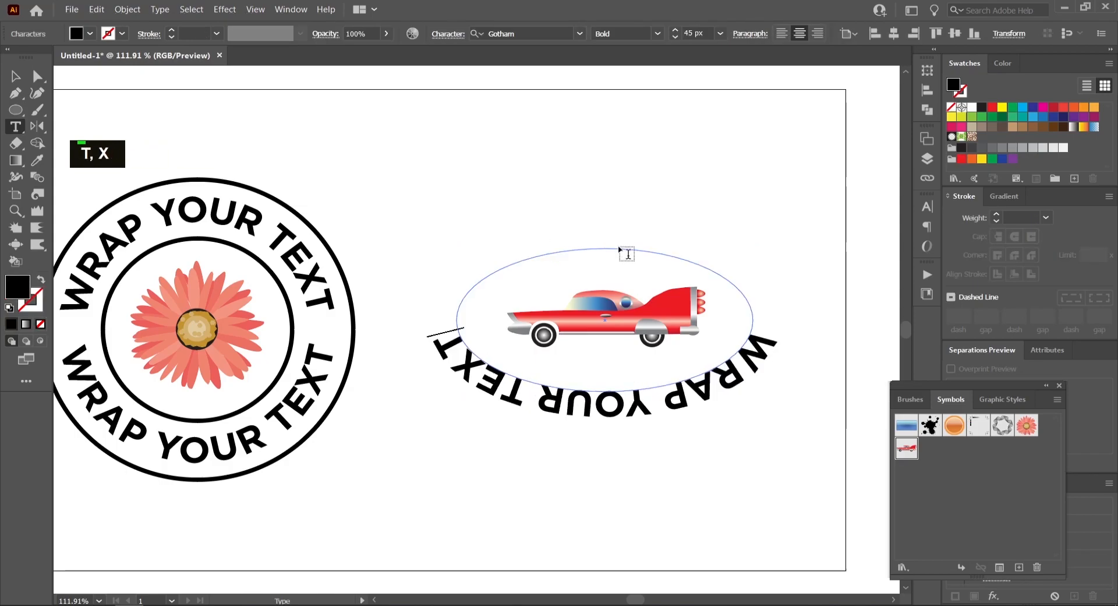
Step: Set the ellipse text's Align to Path option to Center
double_click(15, 127)
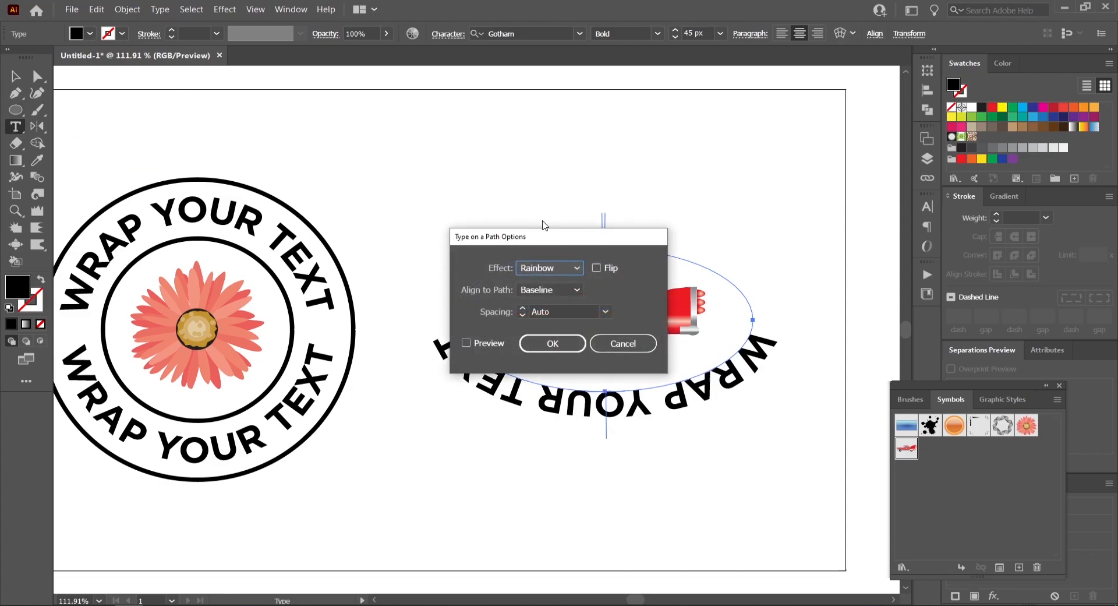
click(550, 289)
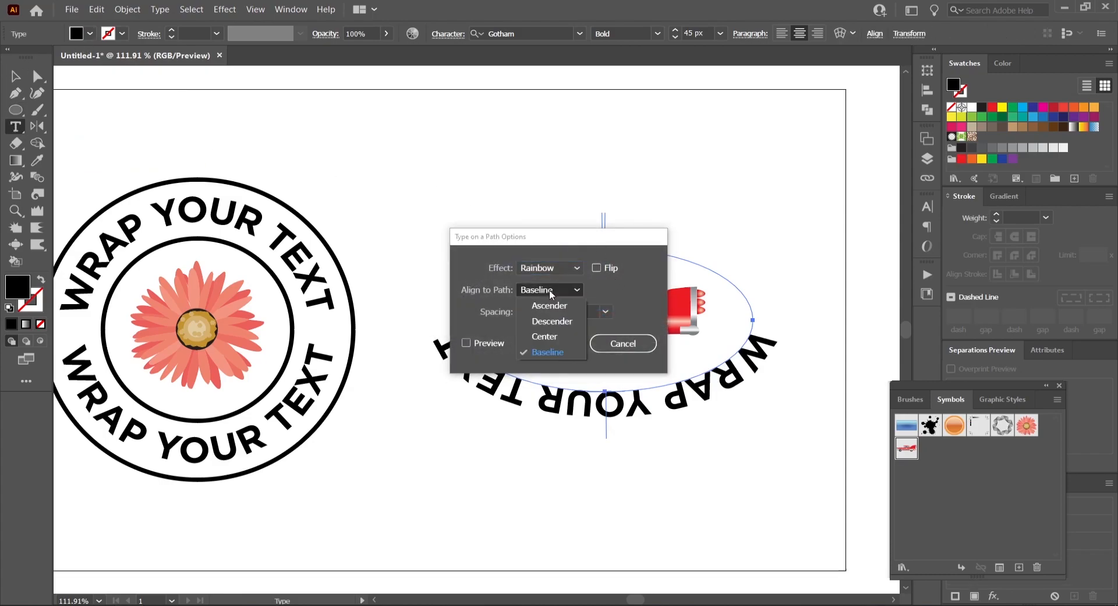
click(547, 336)
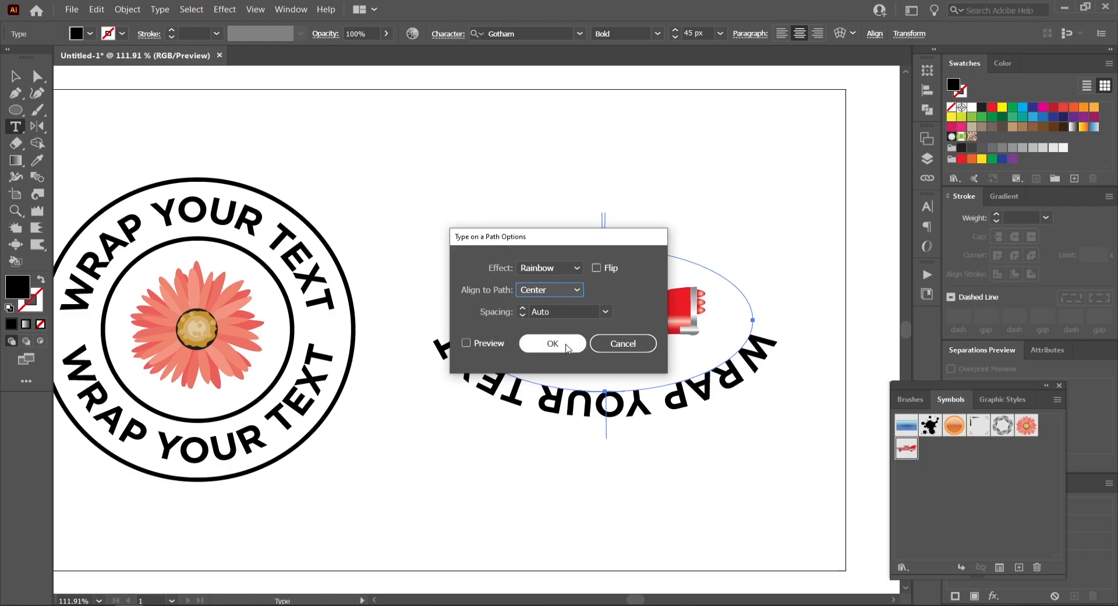
click(564, 346)
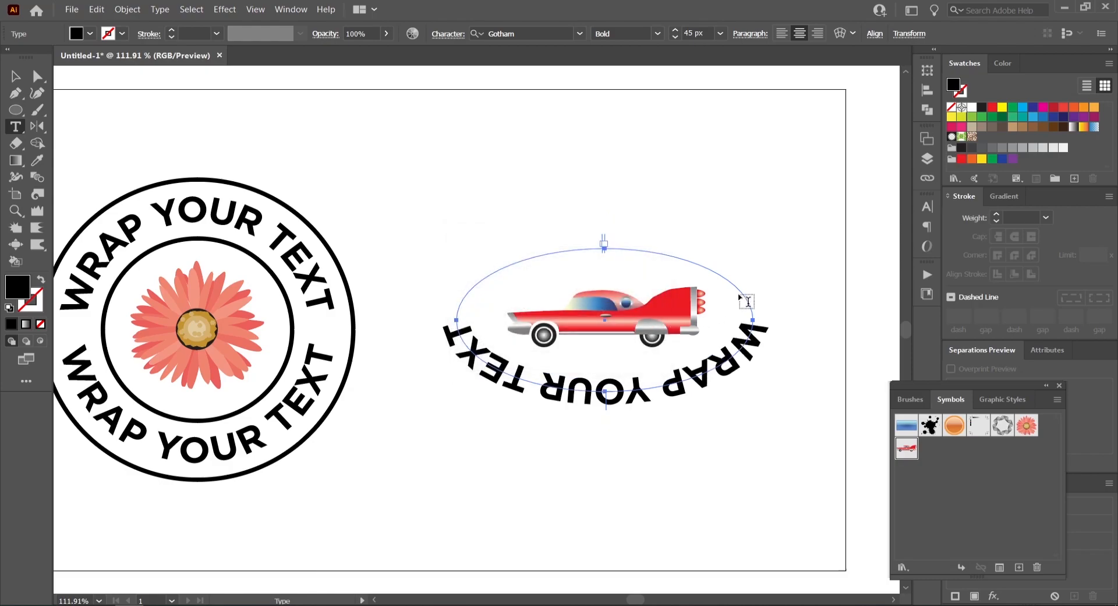
Step: Copy the ellipse text and rotate the original half a turn so it reads across the top of the ellipse
key(ctrl+c)
click(15, 76)
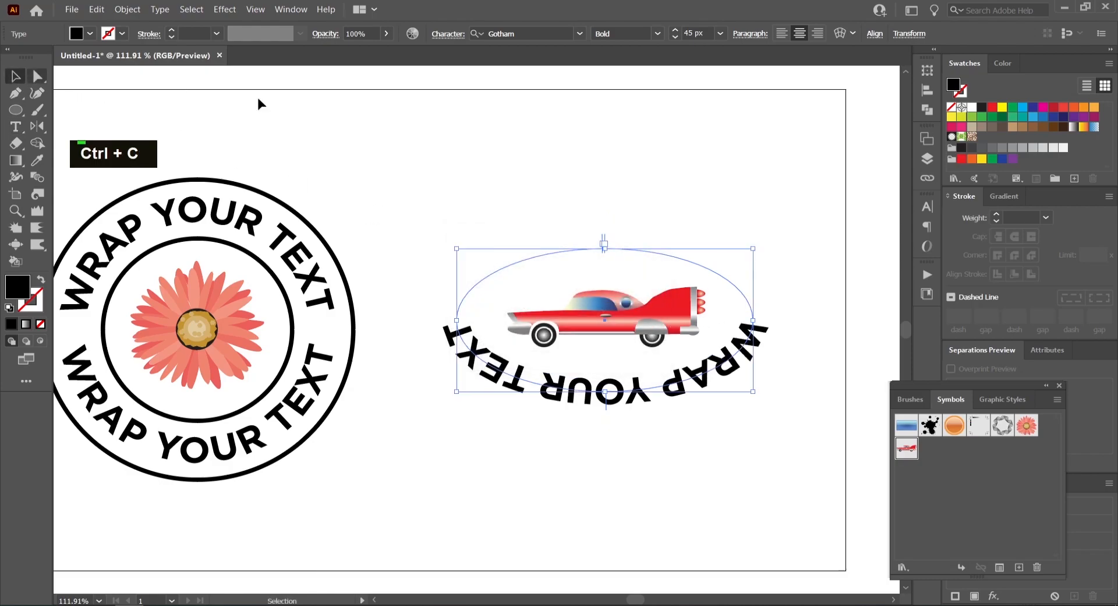
drag(755, 242, 514, 379)
click(813, 309)
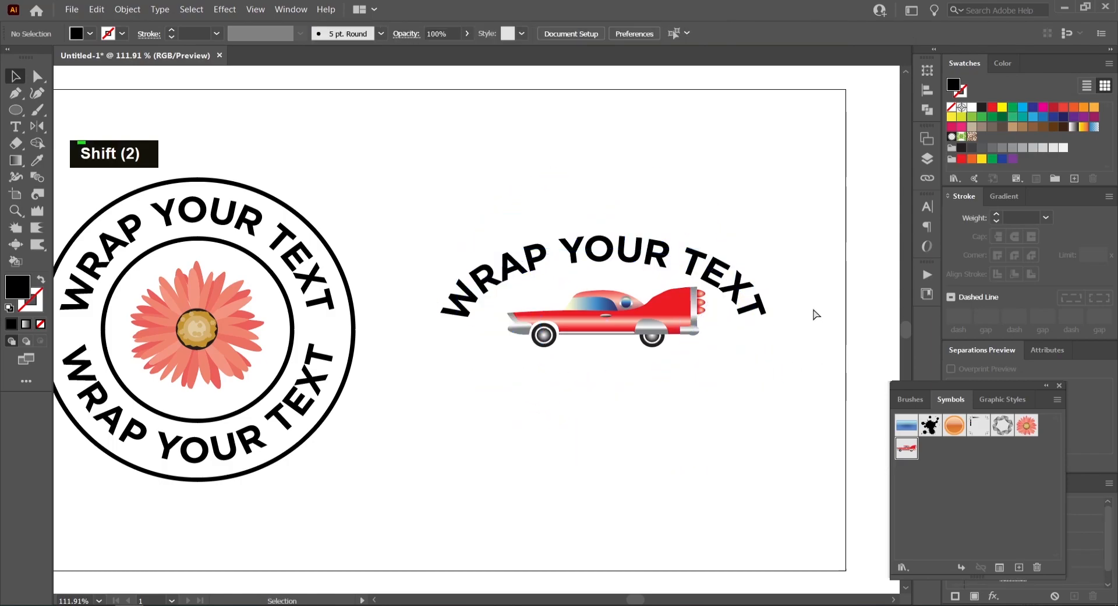
Step: Paste the copied ellipse text in front and flip it to read upright along the bottom of the ellipse
key(ctrl+f)
double_click(16, 127)
click(615, 276)
click(573, 339)
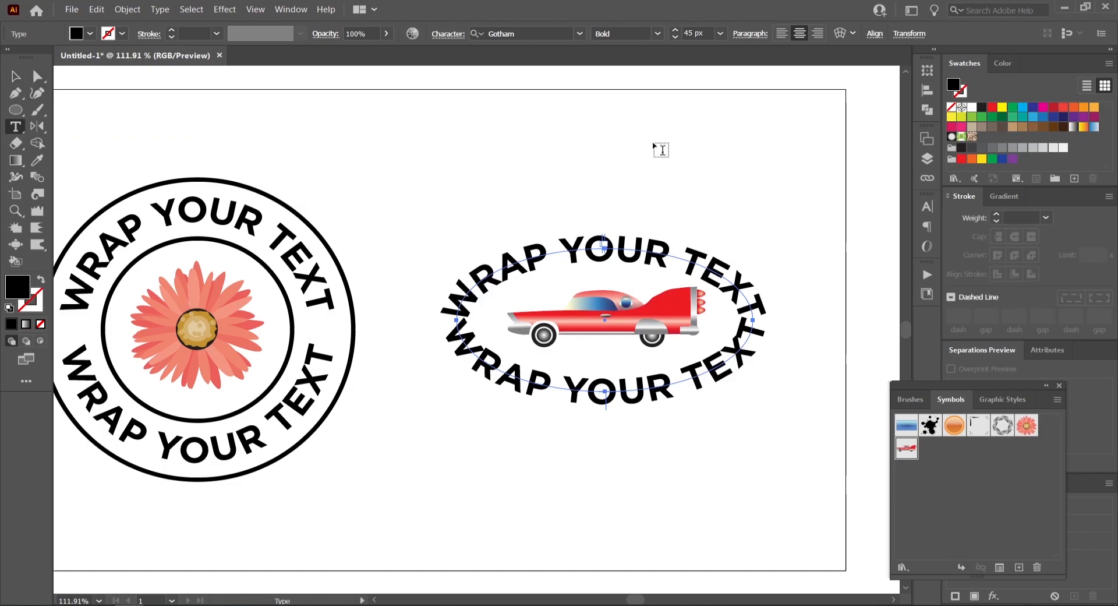
Step: Set the font size of both ellipse text objects to 39 px
key(v)
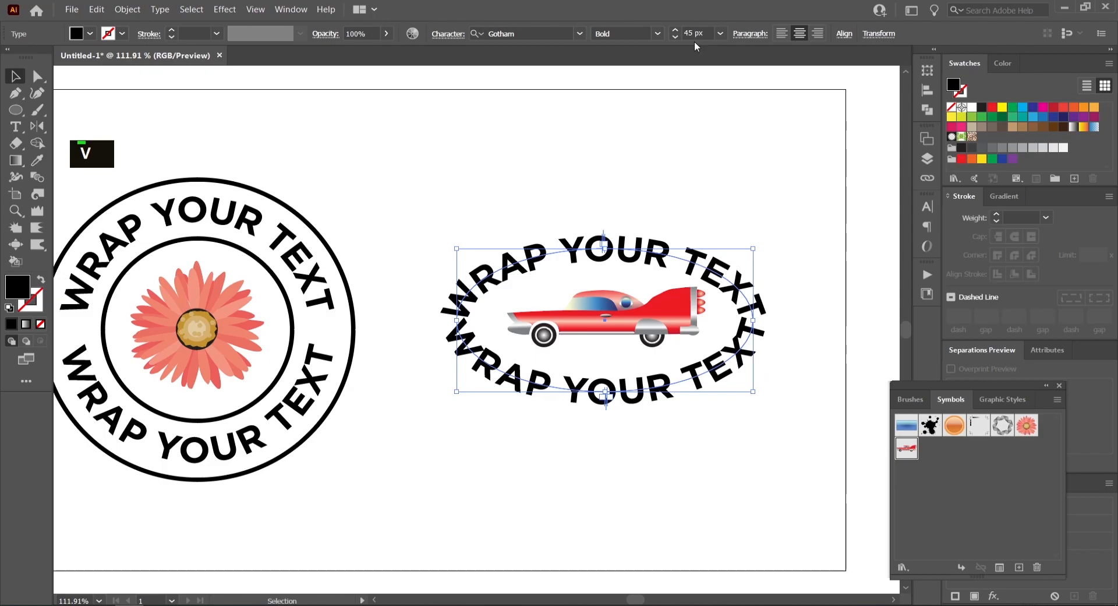
double_click(676, 36)
double_click(676, 37)
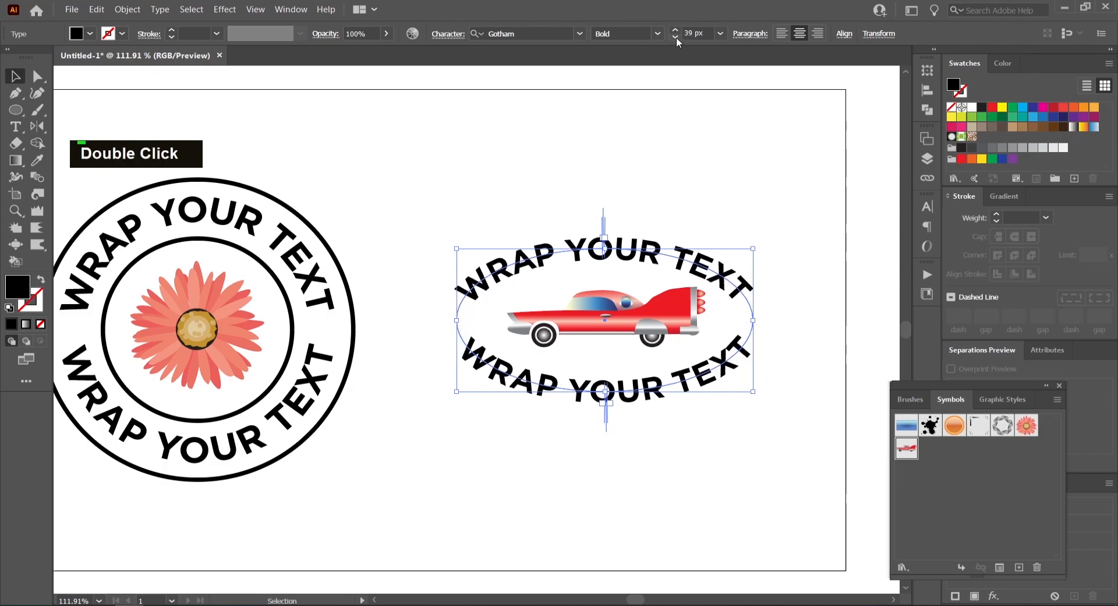
click(676, 36)
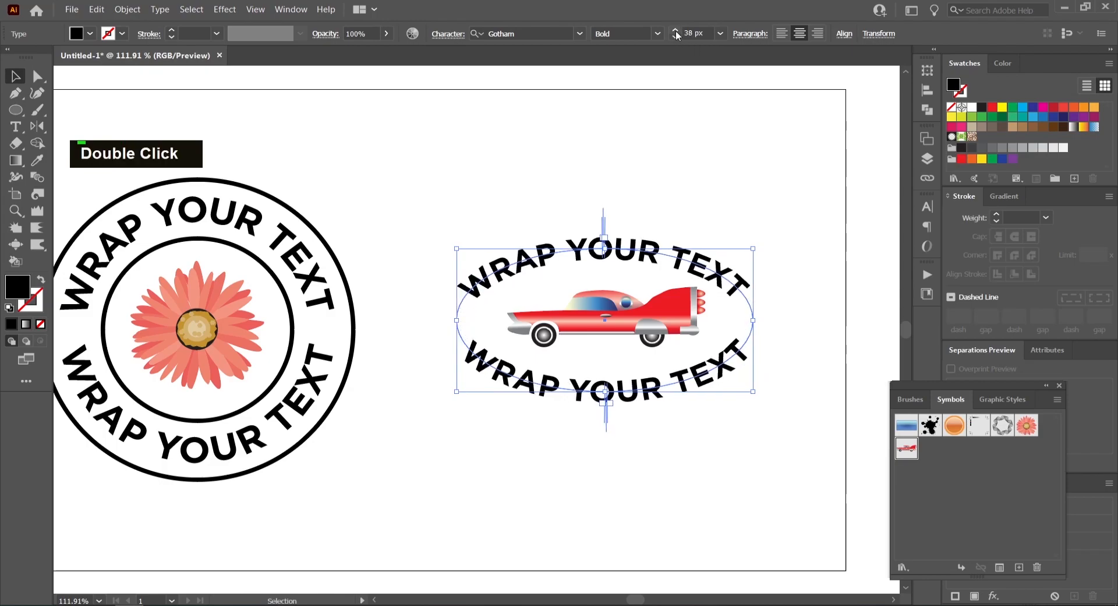
click(676, 30)
click(756, 149)
Step: Replace the lower ellipse text with "AROUND AN ELLIPSE"
click(729, 367)
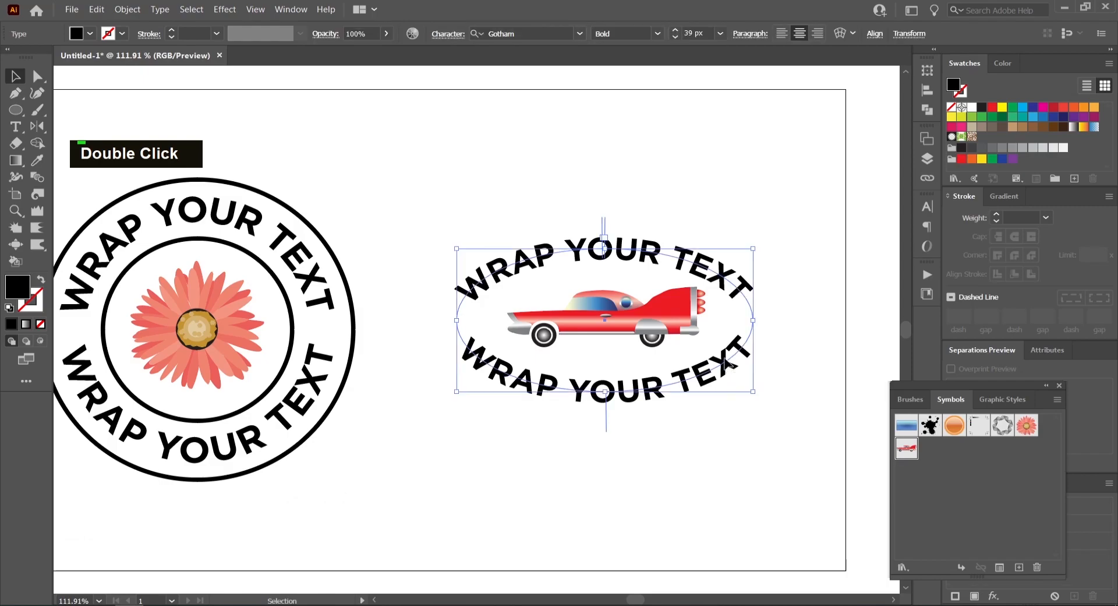
double_click(729, 366)
drag(747, 343, 353, 337)
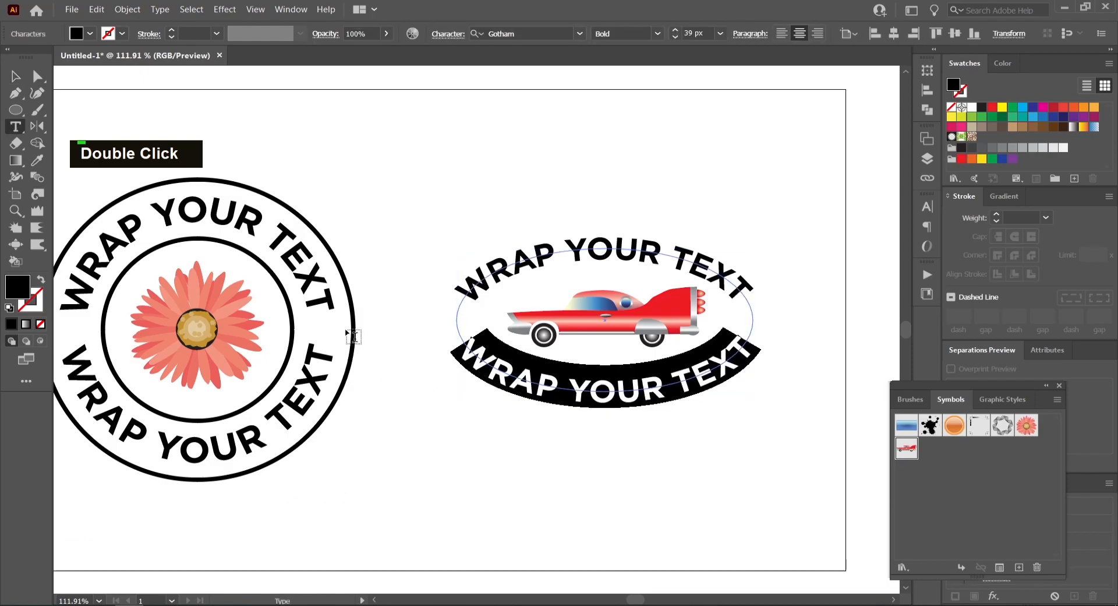
text(AROUND AN ELLIS)
key(BackSpace)
text(PSE)
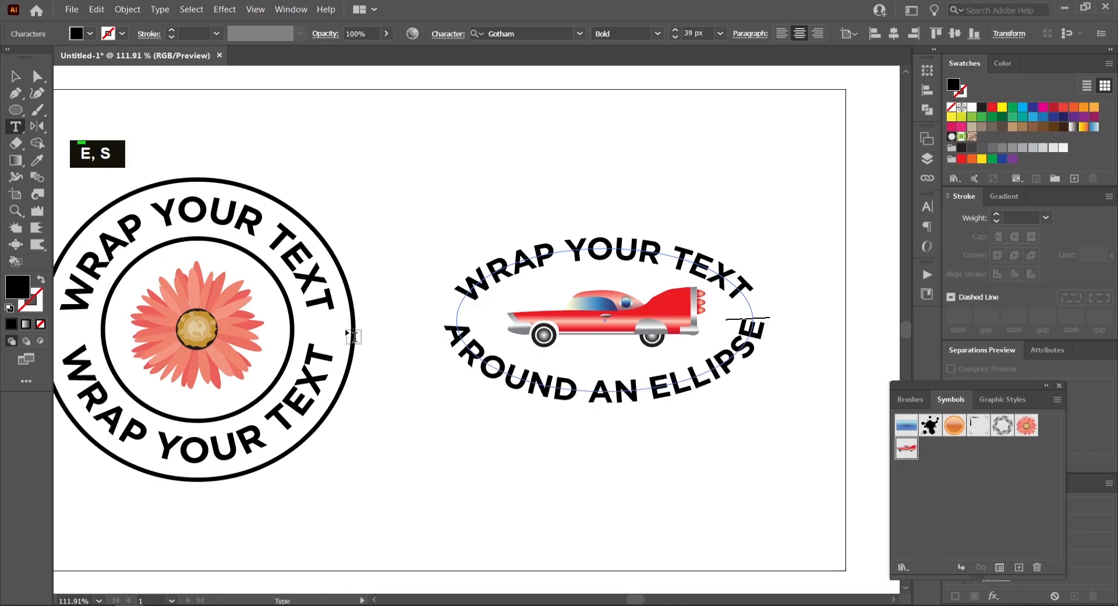
Step: Set the "AROUND AN ELLIPSE" text to 18 px and widen its tracking until it spans the lower half of the ellipse
key(shift+Home)
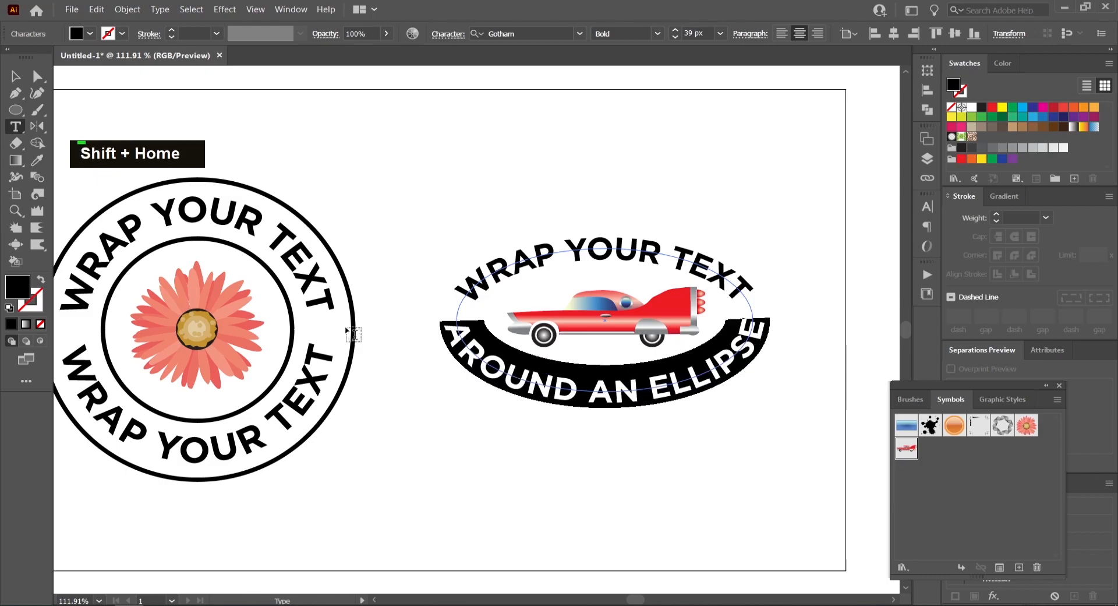
click(675, 39)
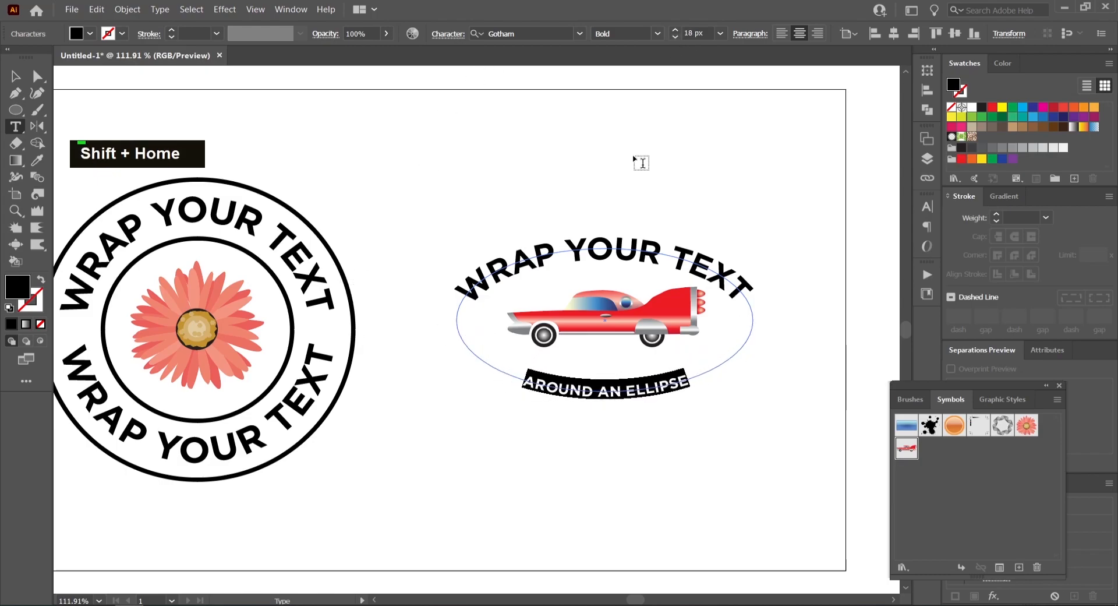
key(alt+Right)
key(alt+Right)
key(alt+Right)
key(alt+Right)
key(alt+Right)
key(alt+Right)
key(alt+Right)
key(alt+Right)
key(alt+Right)
key(alt+Right)
key(alt+Right)
key(alt+Right)
key(alt+Right)
key(alt+Right)
key(alt+Right)
key(alt+Right)
key(alt+Right)
key(alt+Right)
key(alt+Right)
key(alt+Right)
click(16, 76)
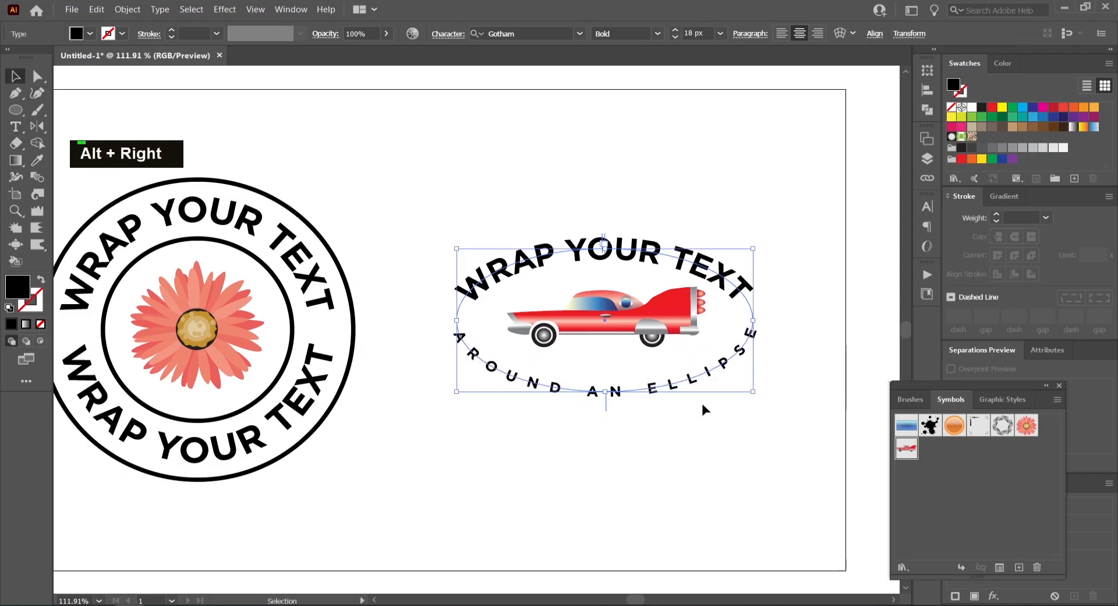
Step: Match the upper "WRAP YOUR TEXT" line to the lower ellipse text's formatting with the Eyedropper
click(694, 411)
click(692, 382)
click(721, 280)
click(723, 284)
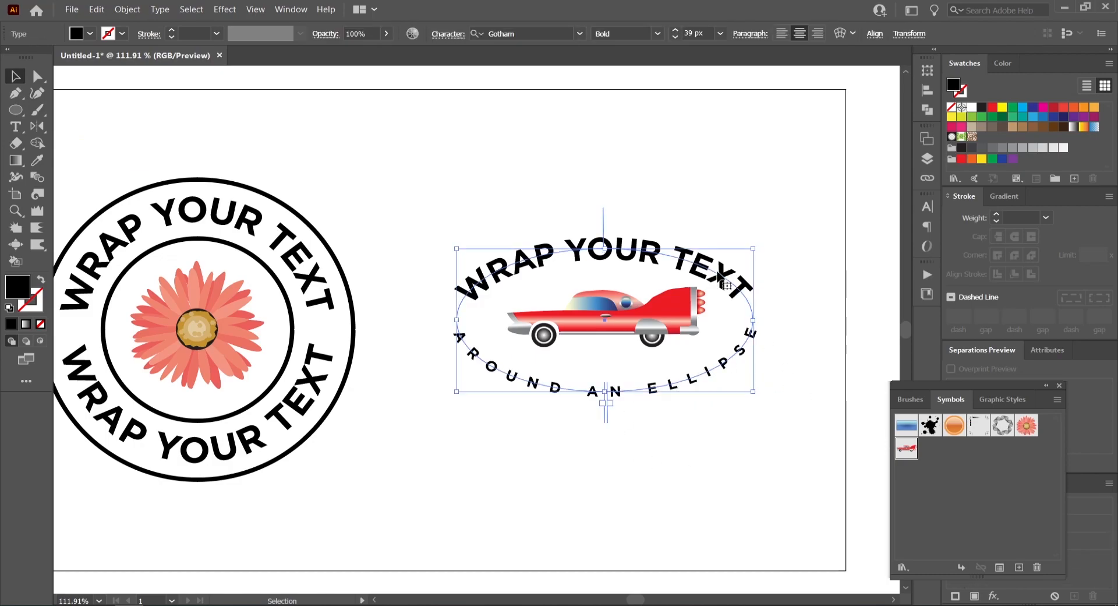
key(i)
click(712, 368)
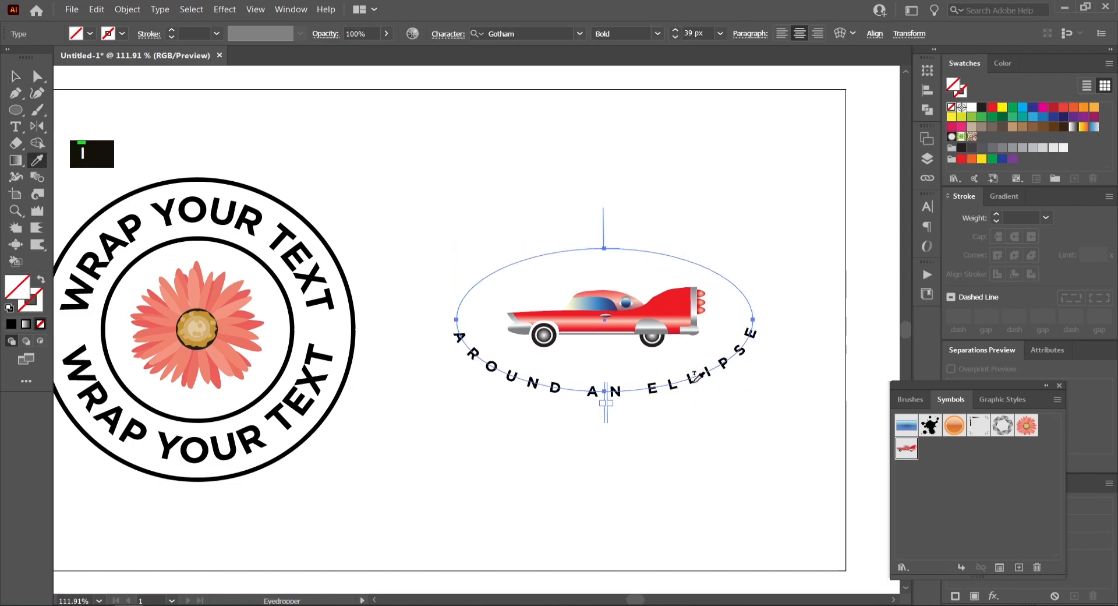
click(694, 380)
click(462, 121)
click(691, 259)
click(794, 252)
click(709, 268)
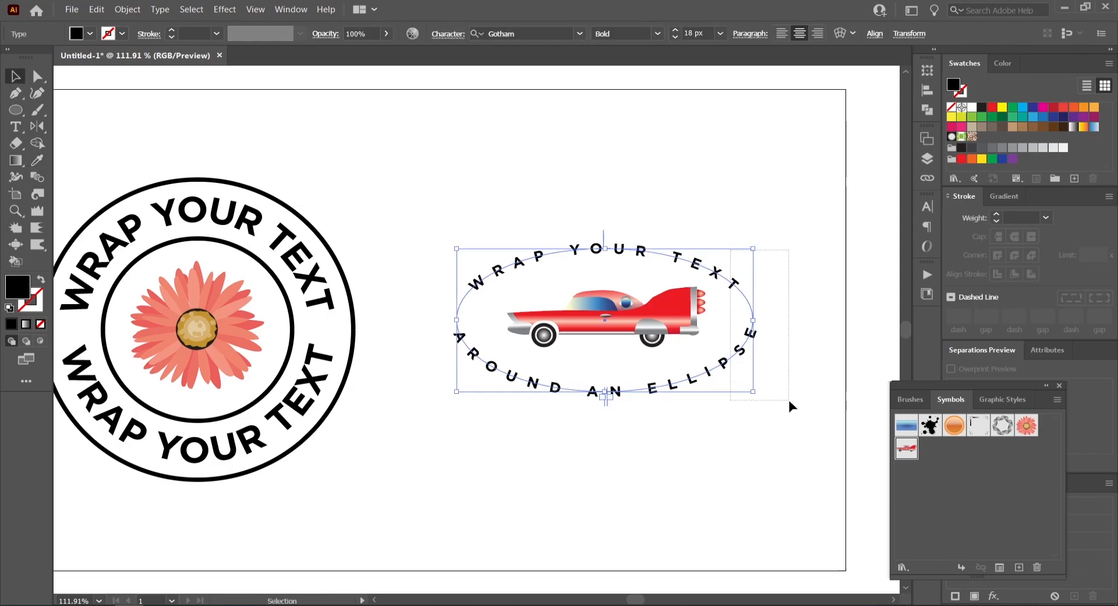
Step: Tighten the tracking of both ellipse text lines so each covers a shorter arc, keeping the font size at 18 px
key(alt+Left)
key(alt+Left)
key(alt+Left)
key(alt+Left)
key(alt+Left)
key(alt+Left)
key(alt+Left)
key(alt+Left)
key(alt+Left)
key(alt+Left)
key(alt+Left)
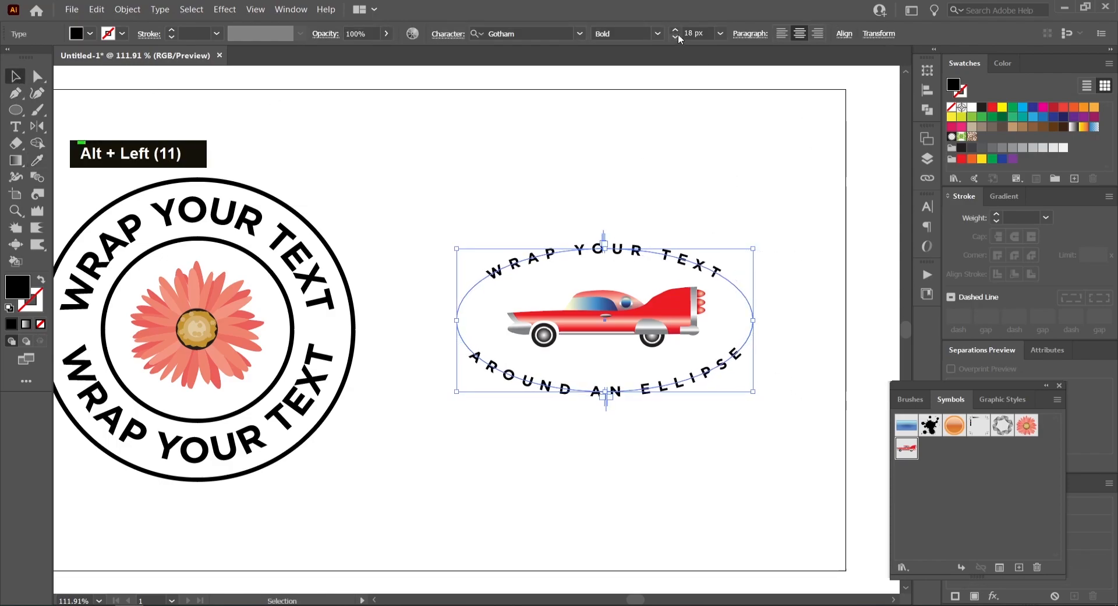
double_click(675, 30)
double_click(676, 37)
double_click(676, 37)
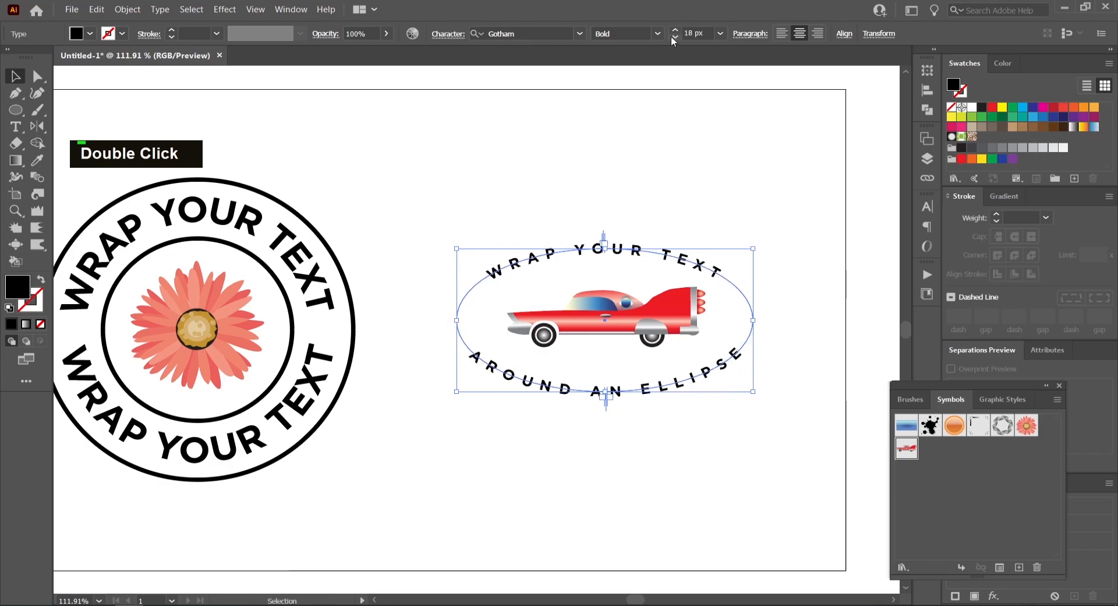
key(alt+Left)
key(alt+Left)
key(alt+Left)
key(alt+Left)
key(alt+Left)
key(alt+Left)
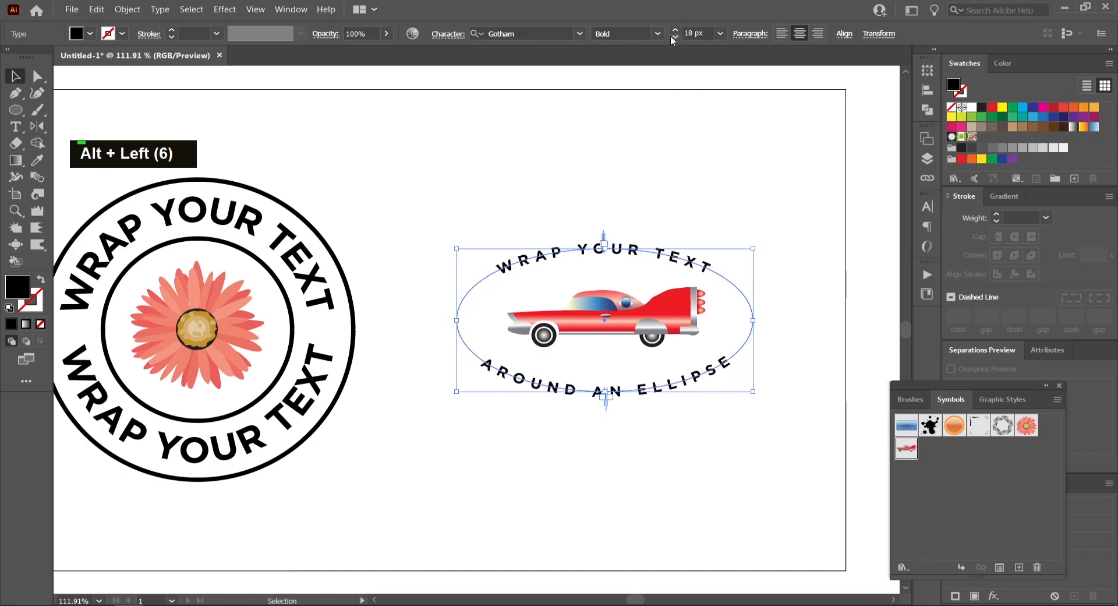
Step: Set both ellipse text lines to 24 px and widen the tracking of the upper "WRAP YOUR TEXT" line
double_click(676, 30)
double_click(676, 30)
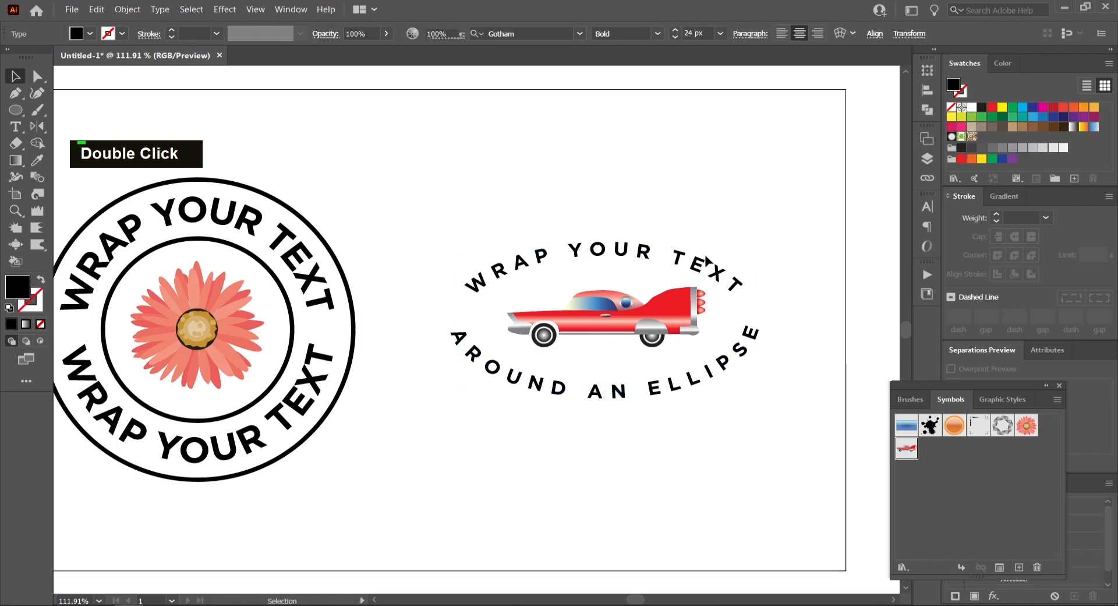
key(alt+Right)
key(alt+Right)
key(alt+Right)
key(alt+Right)
key(alt+Right)
key(alt+Right)
key(alt+Right)
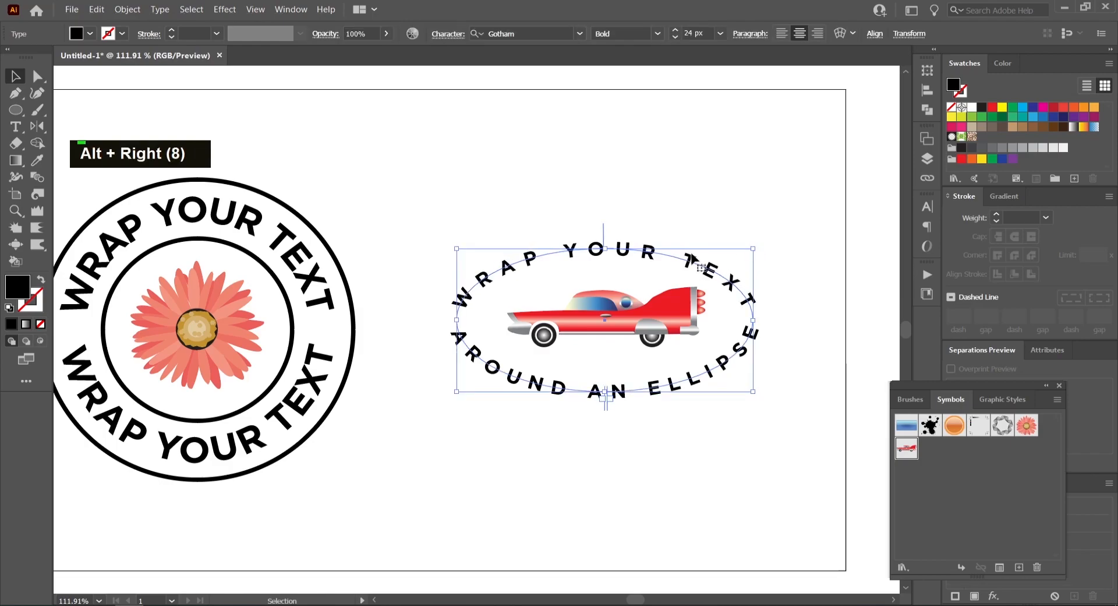
Step: Tighten the tracking of the lower "AROUND AN ELLIPSE" line to leave gaps between its ends and the upper line
key(alt+Left)
key(alt+Left)
key(alt+Left)
key(alt+Left)
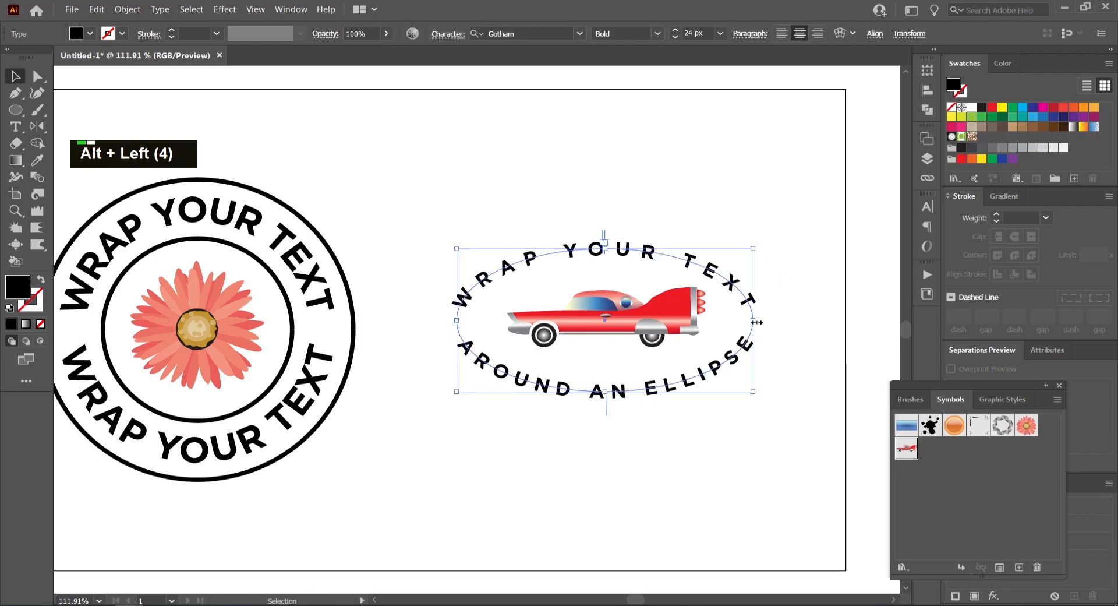
key(alt+Right)
click(823, 279)
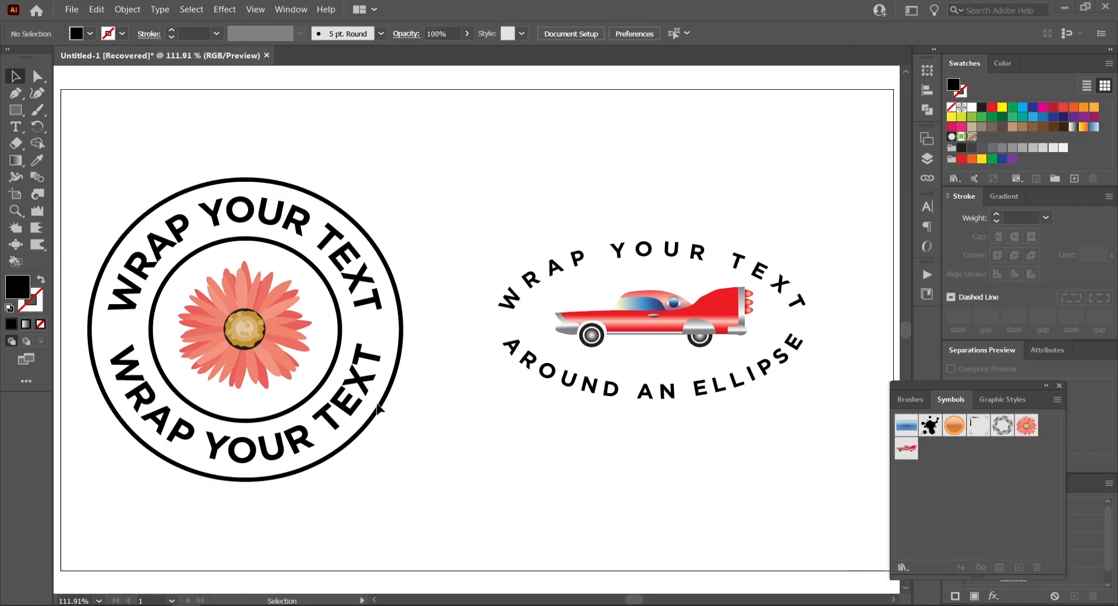
Step: Replace the lower "WRAP YOUR TEXT" line on the circle with "AROUND A CIRCLE"
double_click(364, 404)
drag(368, 353, 103, 374)
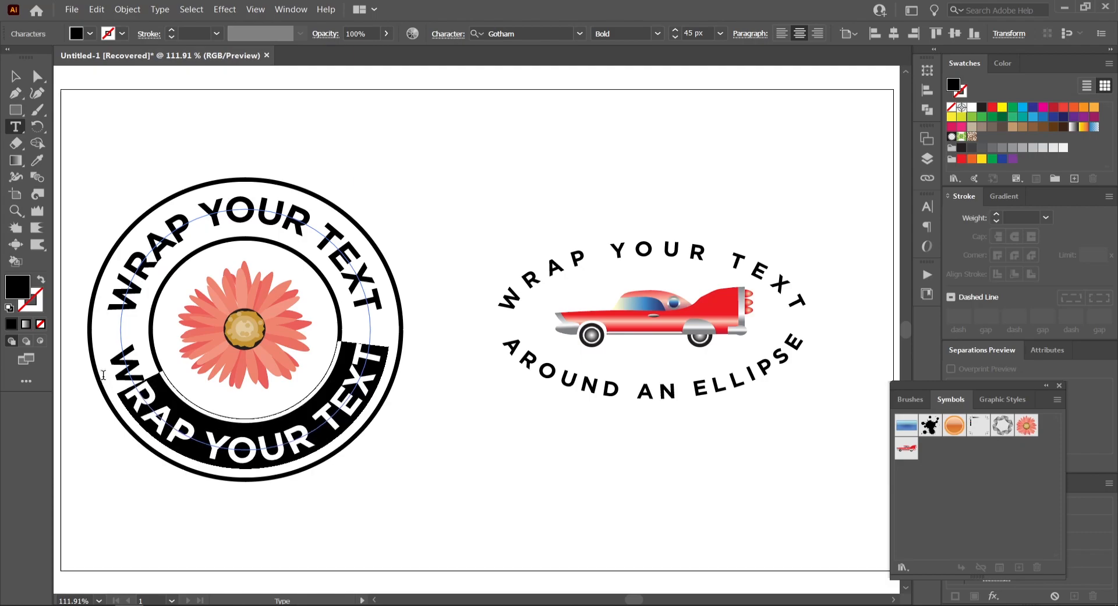
text(AROUND A)
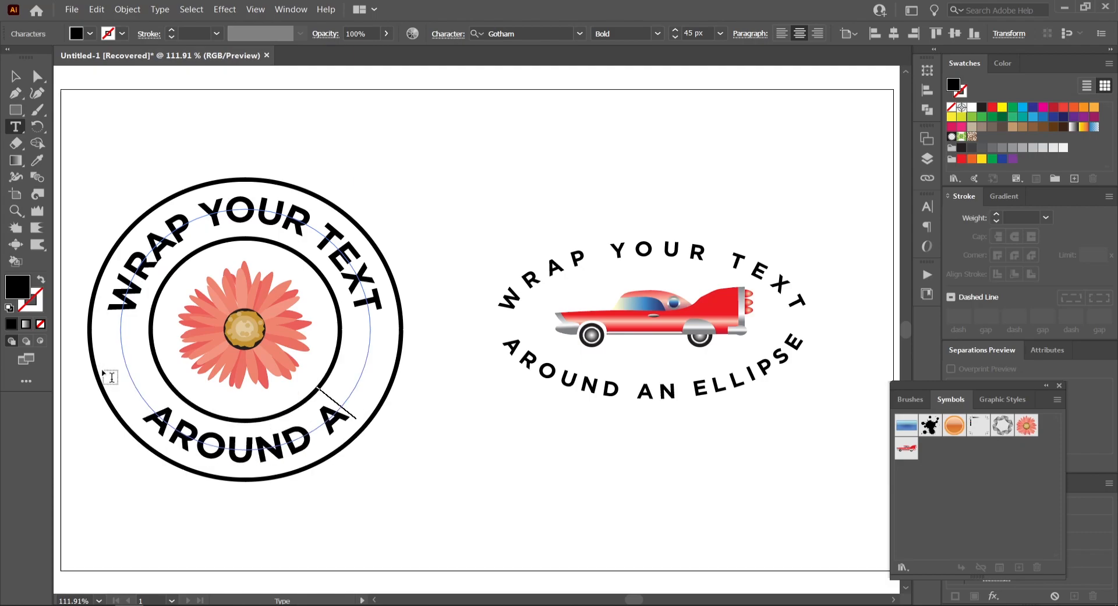
text( CIRCLE)
key(Escape)
click(515, 204)
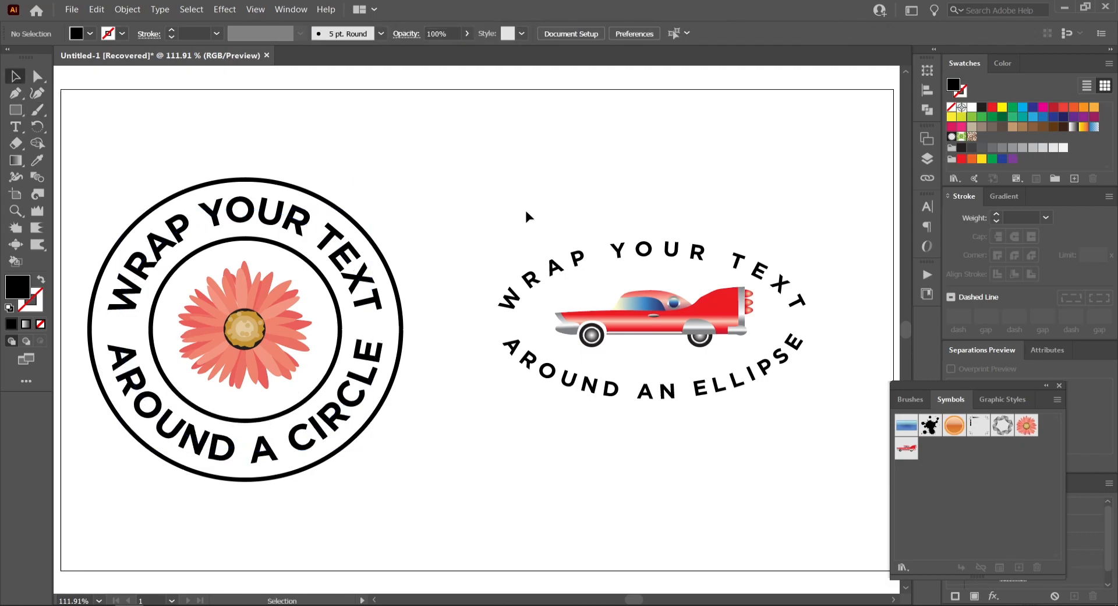